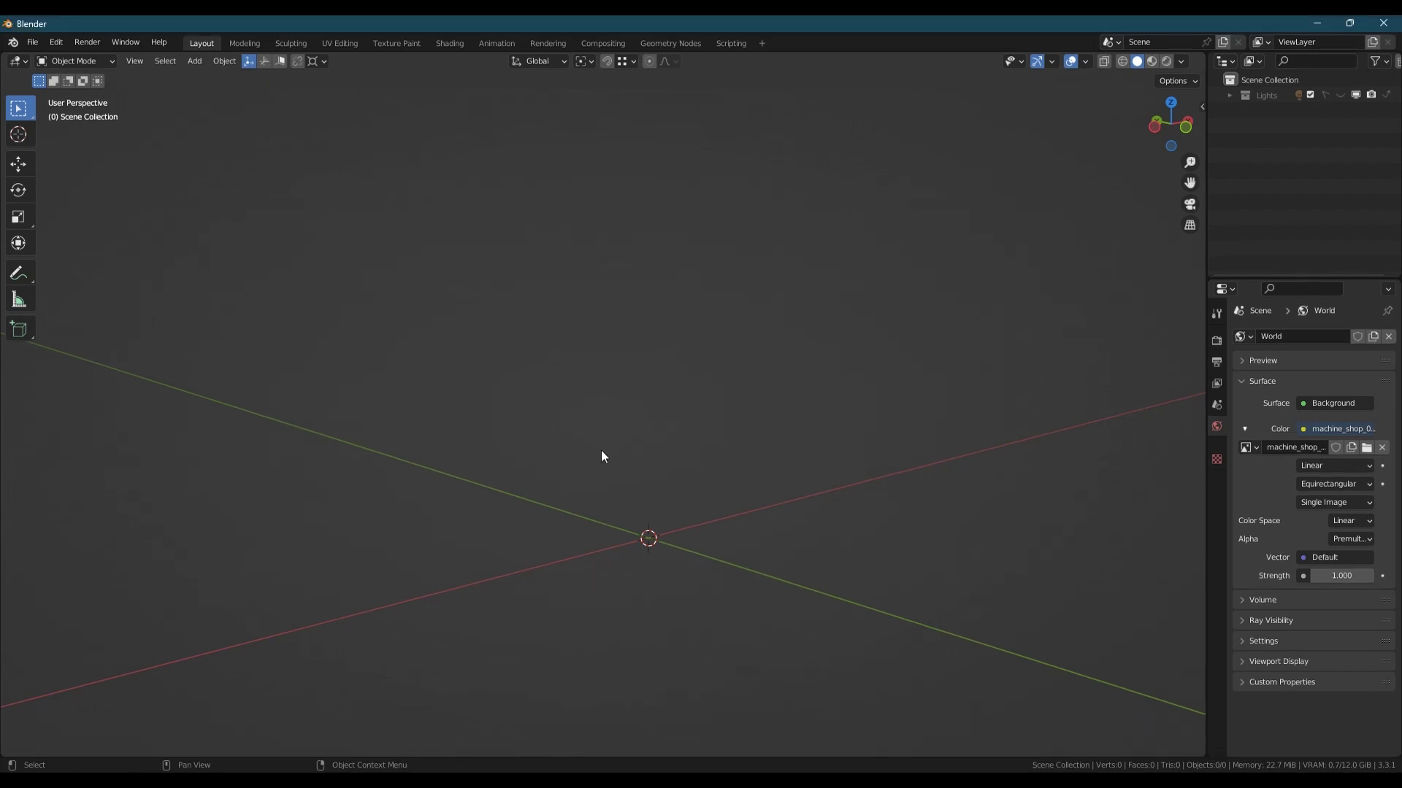
# Step: Add a mesh cube and set its size to 5.14 m
pyautogui.hotkey('shift', 'a')
pyautogui.moveTo(626, 446)
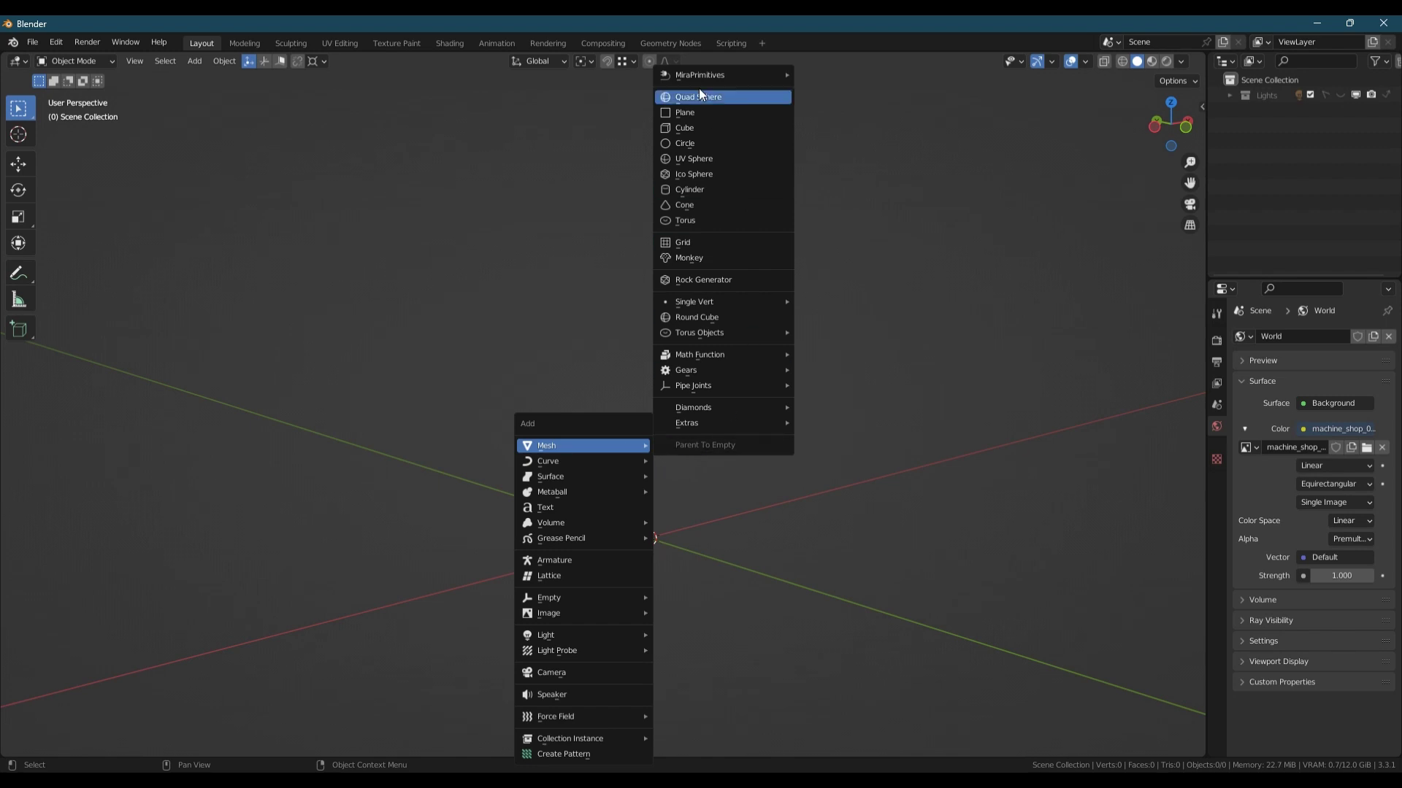
pyautogui.click(679, 129)
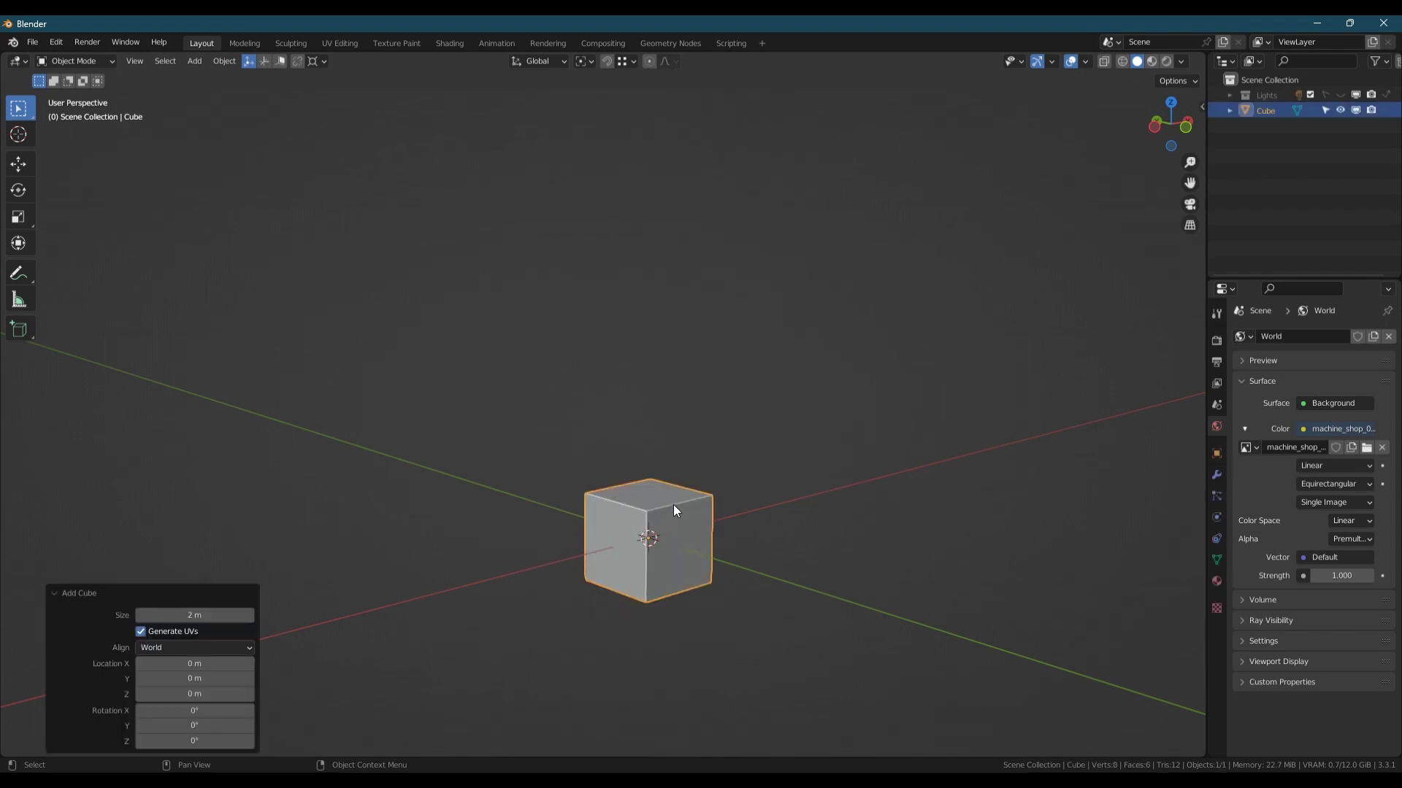
pyautogui.moveTo(704, 505); pyautogui.dragTo(687, 492, button='middle')
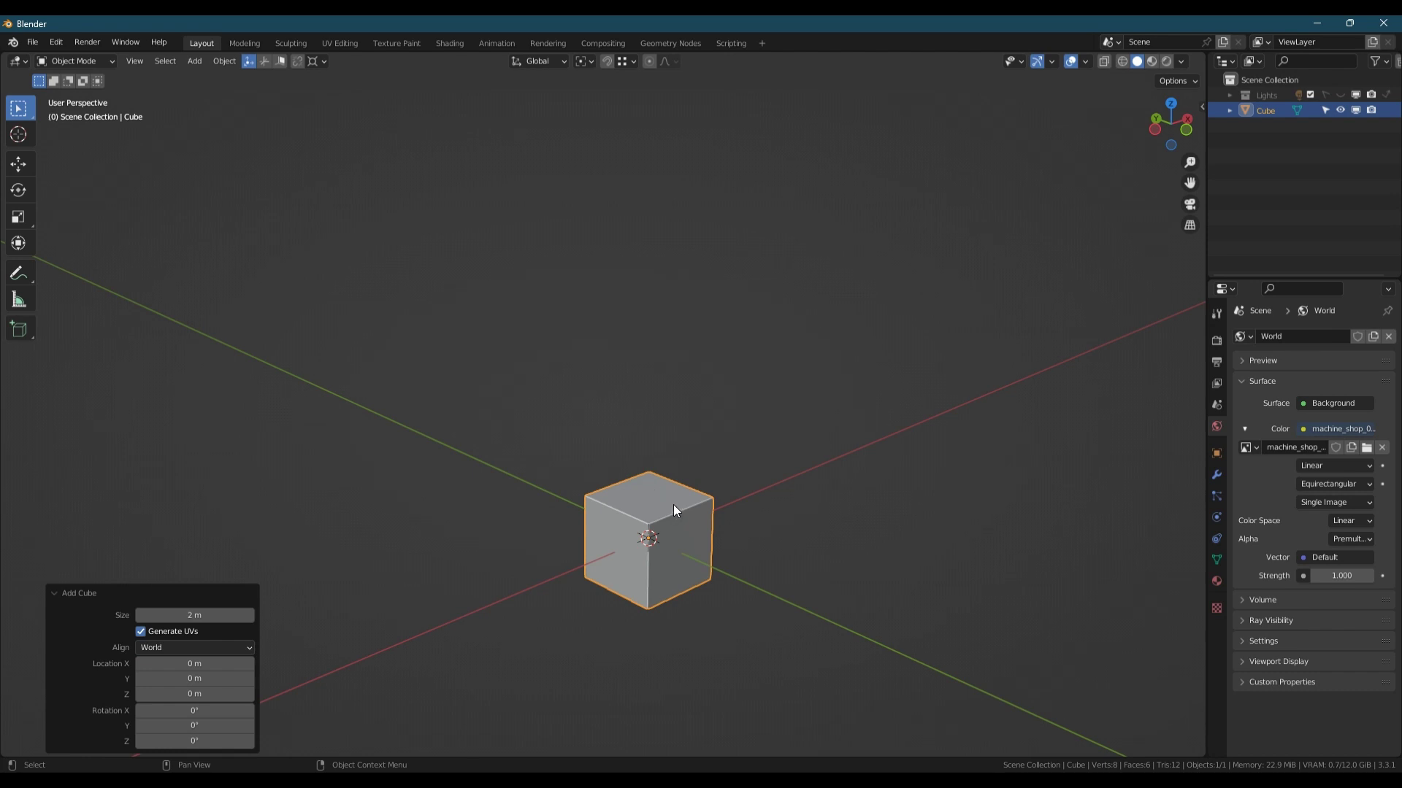
pyautogui.moveTo(241, 616); pyautogui.dragTo(489, 478)
# Step: Add a second cube and move it beside the first along the Y axis
pyautogui.hotkey('shift', 'a')
pyautogui.moveTo(435, 445)
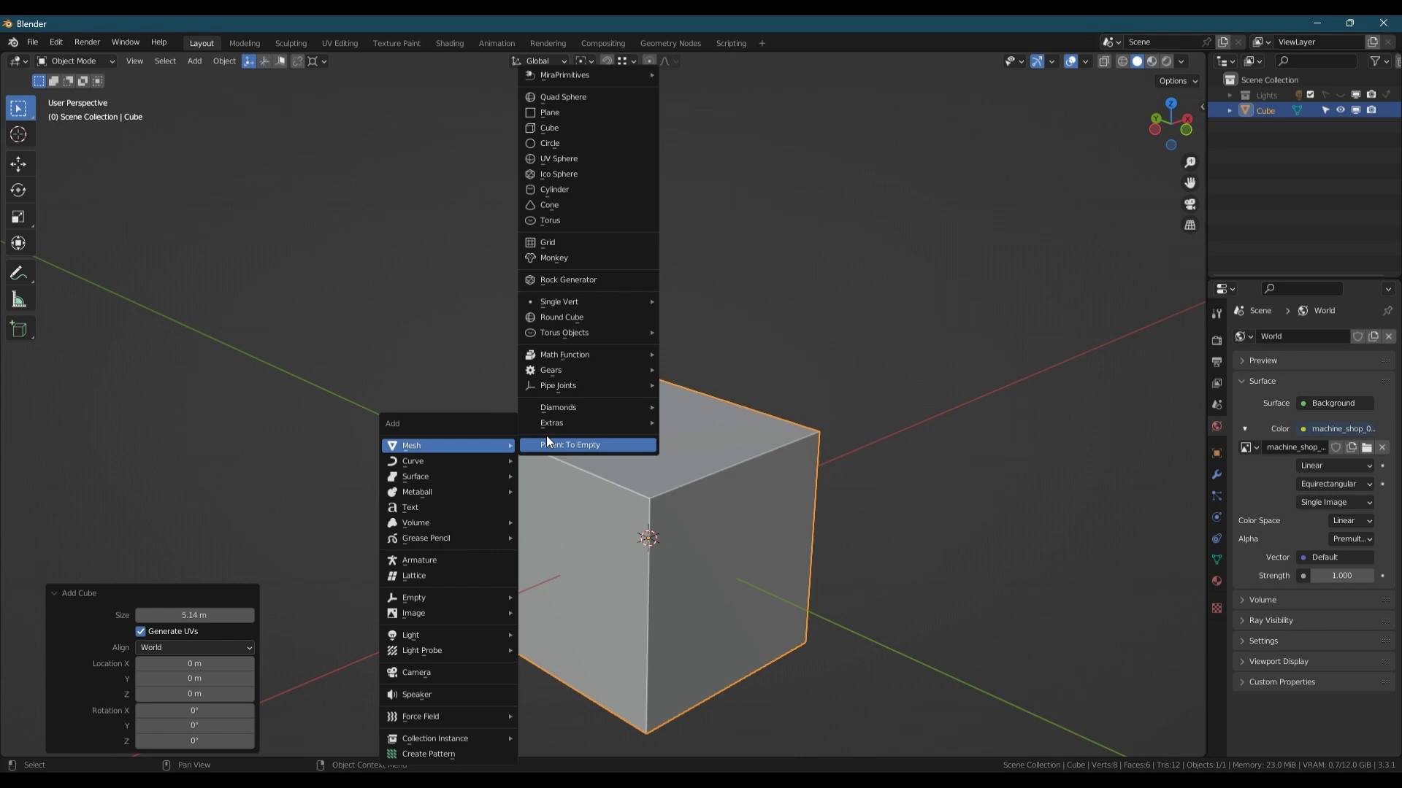
pyautogui.click(559, 129)
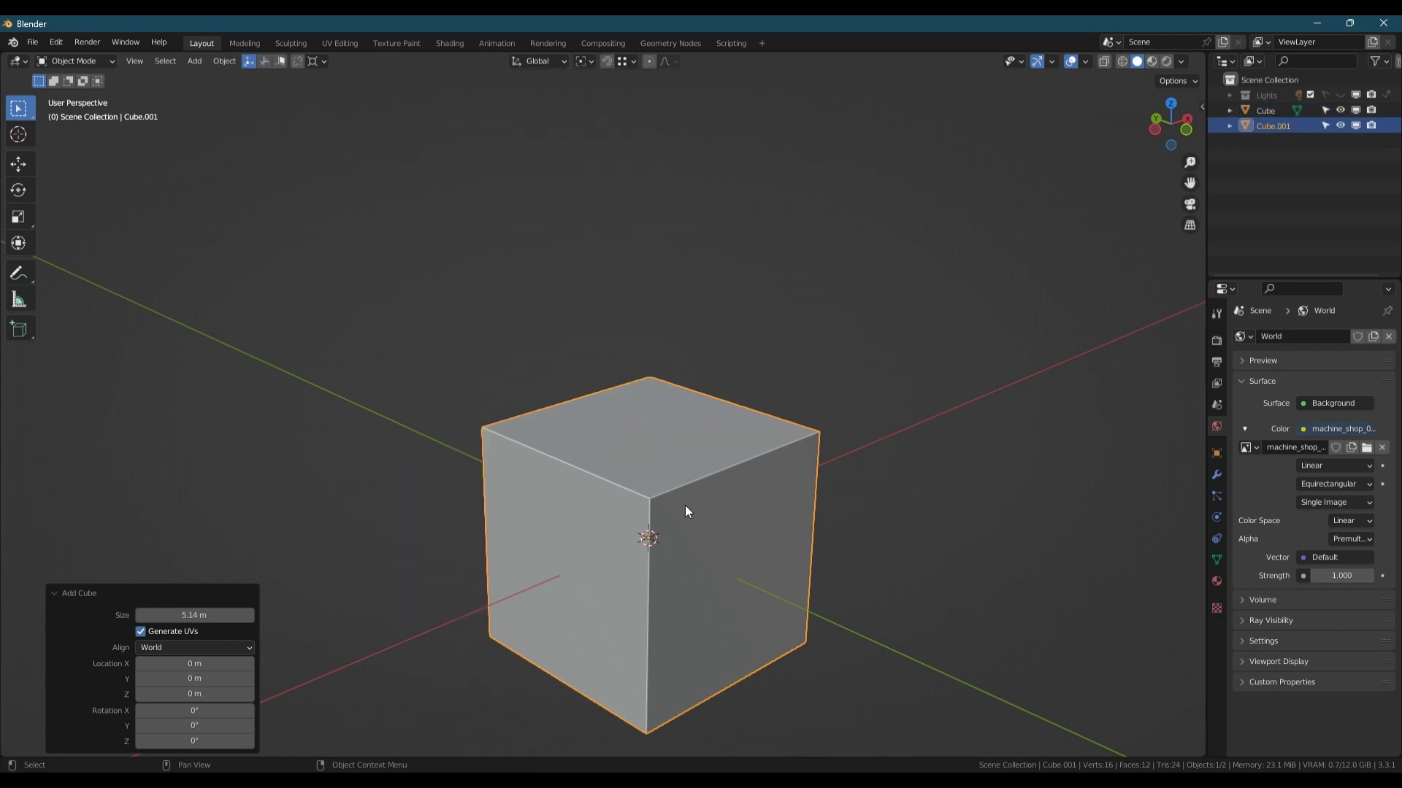
pyautogui.keyDown('shift'); pyautogui.moveTo(685, 505); pyautogui.dragTo(564, 541, button='middle'); pyautogui.keyUp('shift')
pyautogui.press('g')
pyautogui.press('y')
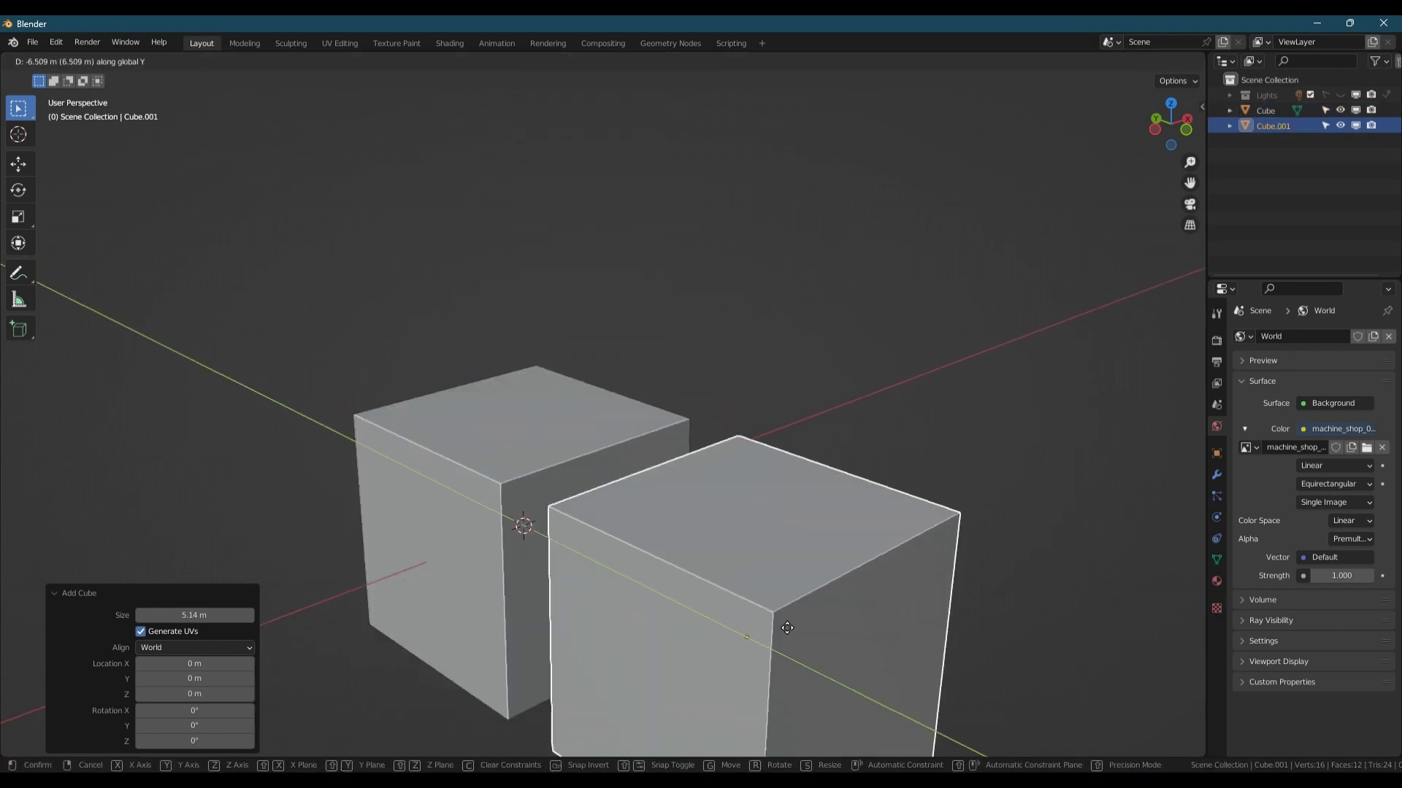
pyautogui.click(881, 624)
pyautogui.keyDown('shift'); pyautogui.moveTo(881, 624); pyautogui.dragTo(767, 515, button='middle'); pyautogui.keyUp('shift')
# Step: Scale the second cube to 0.485 and apply all its transforms
pyautogui.press('s')
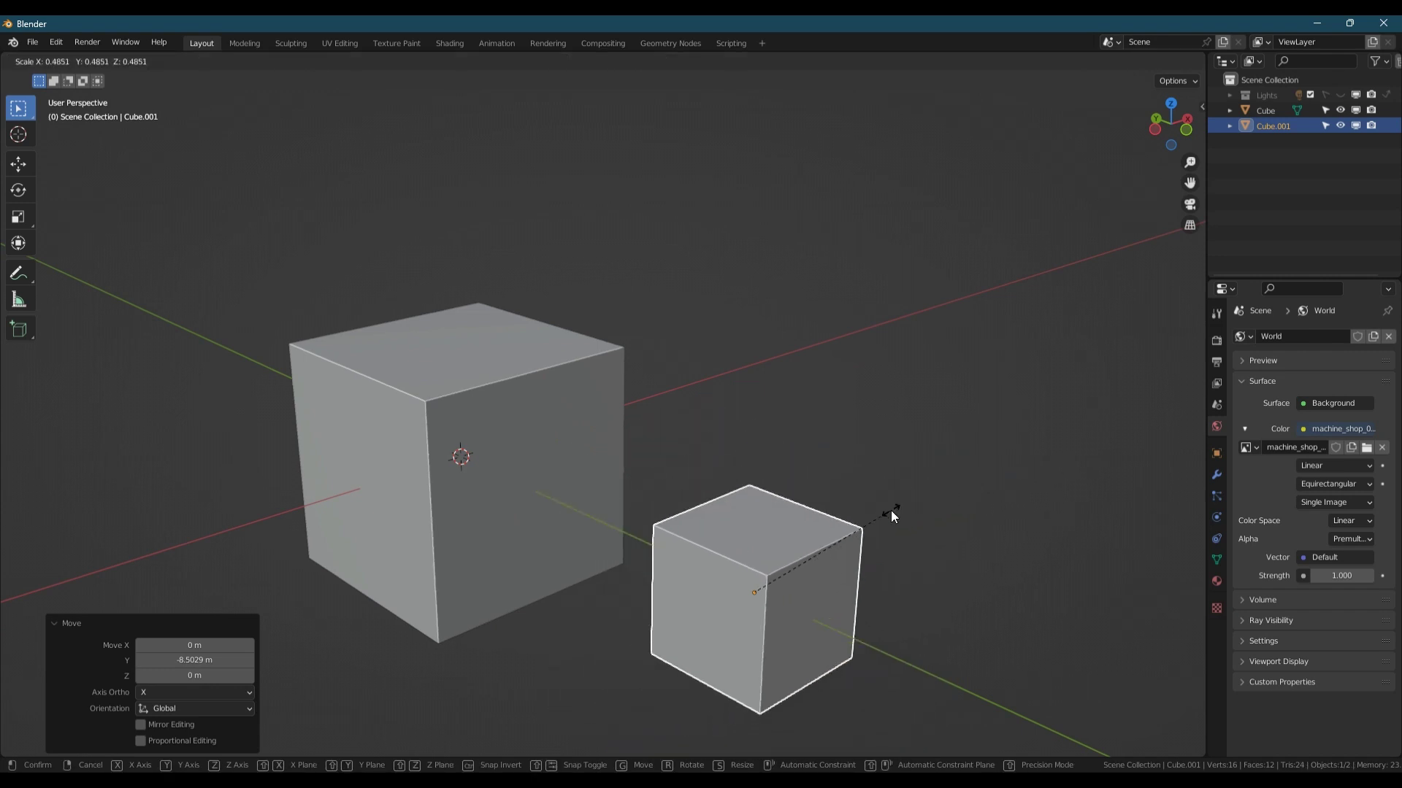
pyautogui.click(890, 510)
pyautogui.hotkey('ctrl', 'a')
pyautogui.click(860, 514)
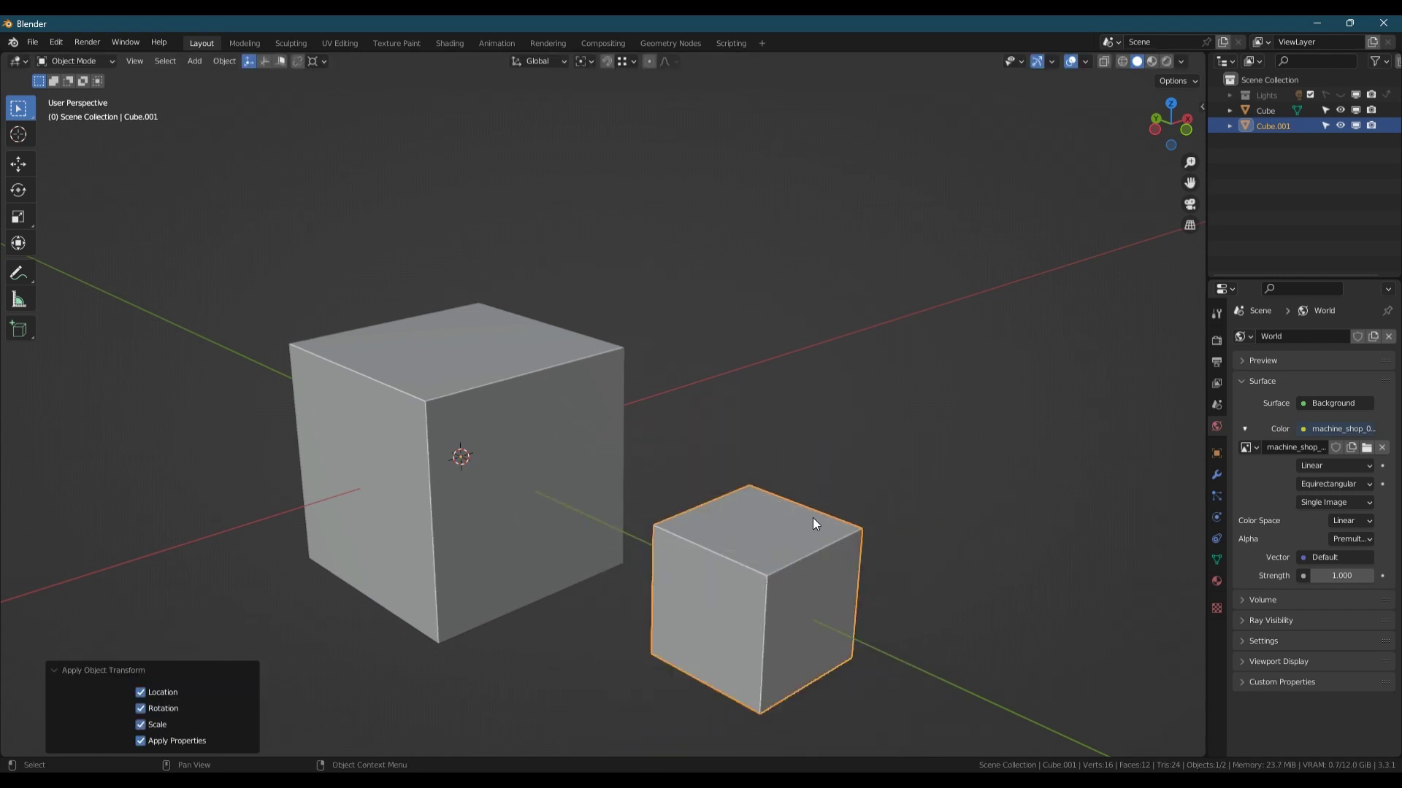
pyautogui.moveTo(813, 523); pyautogui.dragTo(625, 394, button='middle')
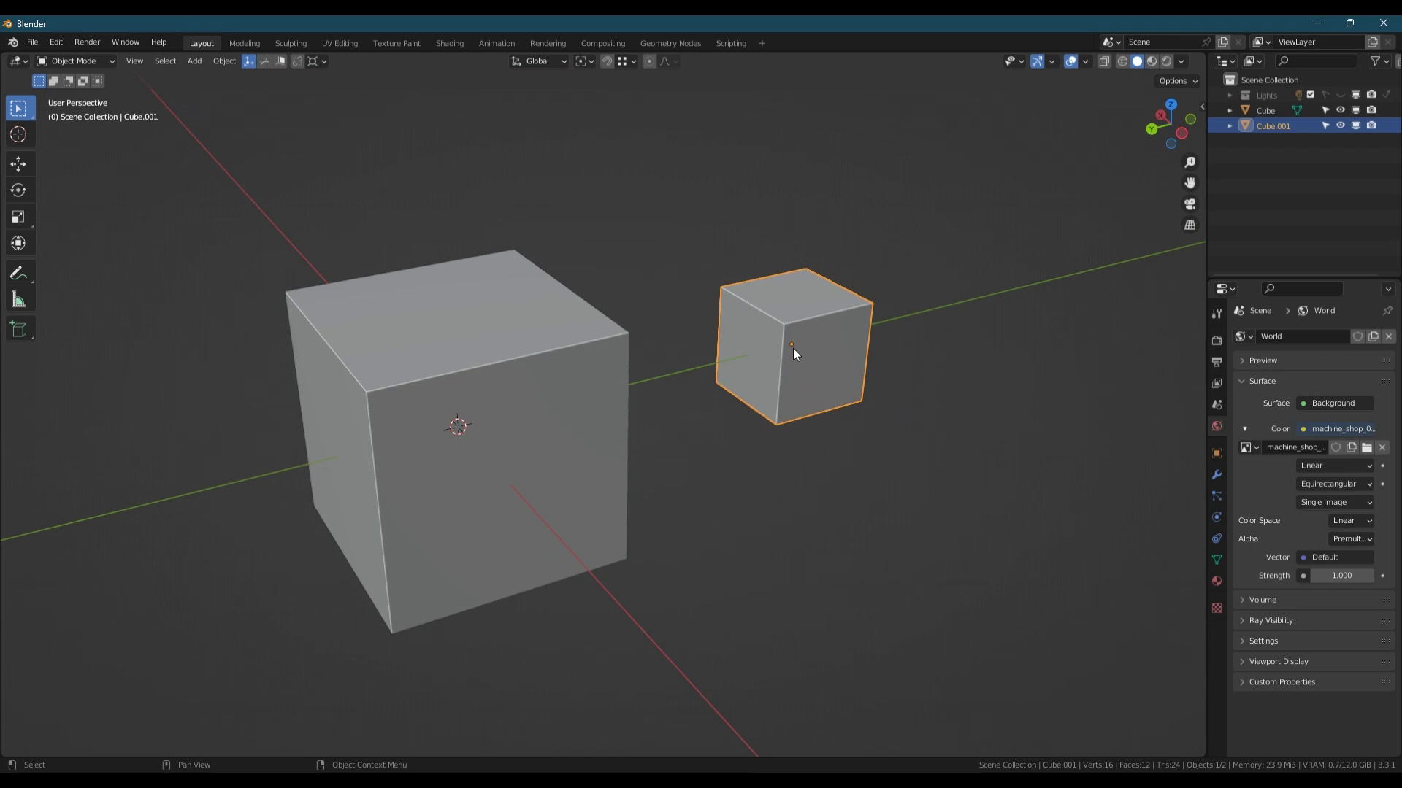
pyautogui.click(606, 386)
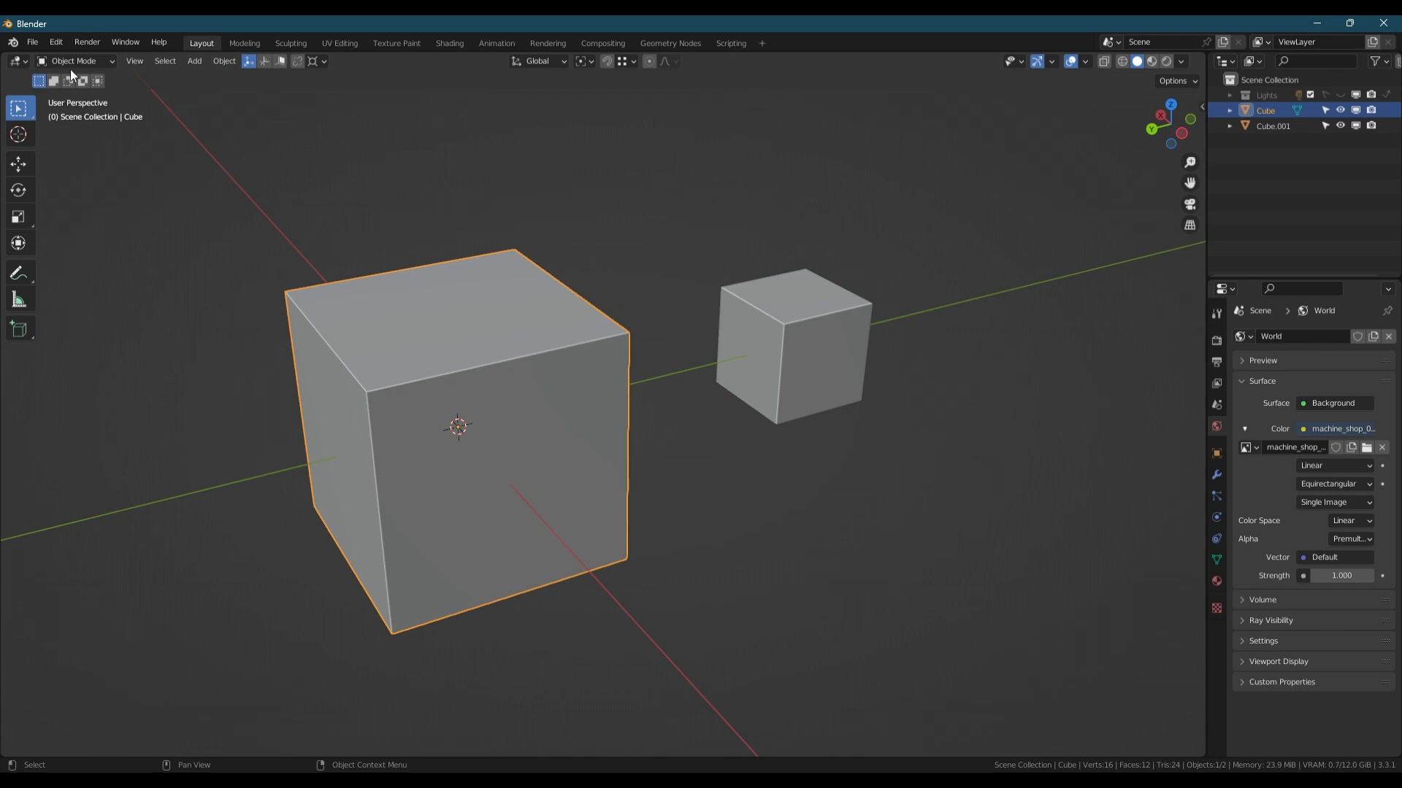
pyautogui.click(789, 354)
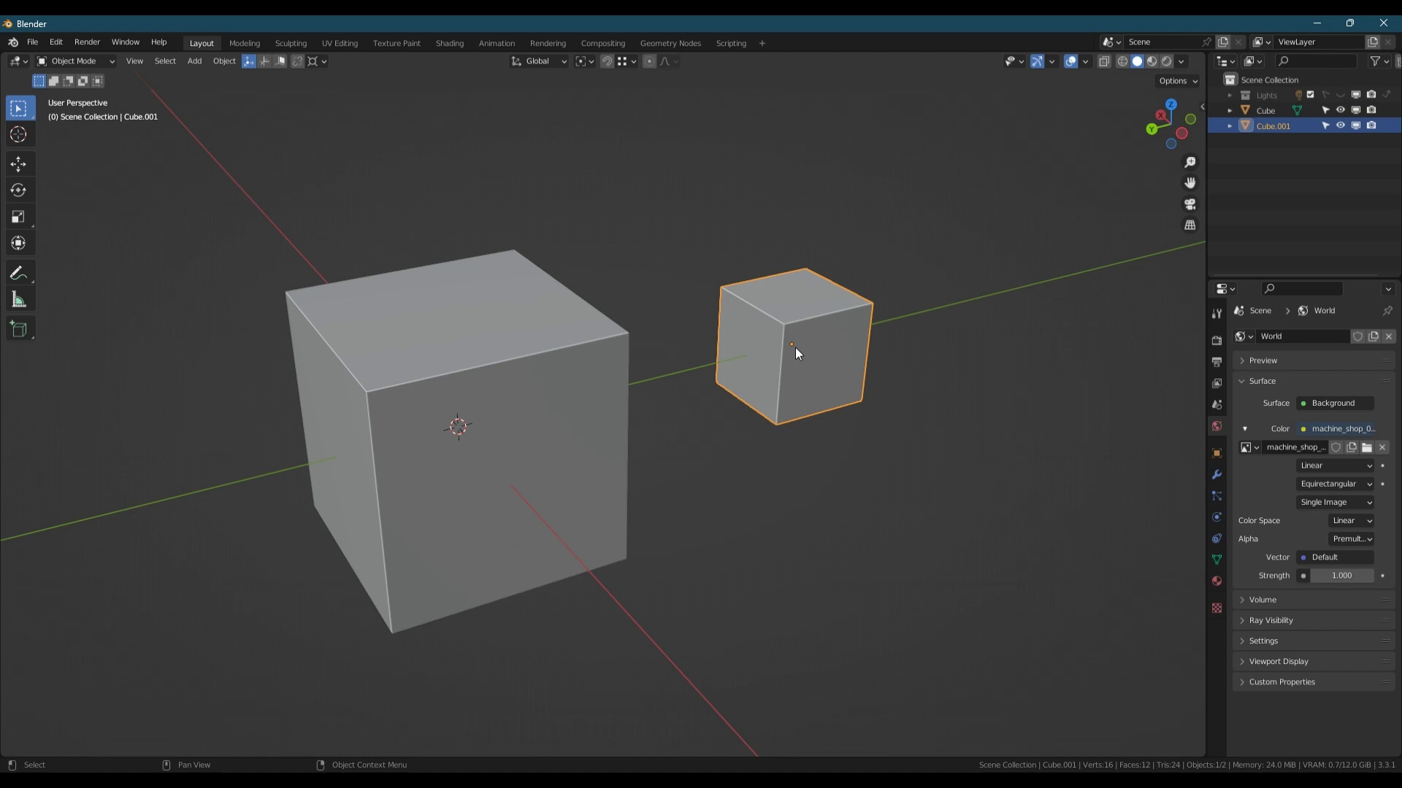
pyautogui.press('g')
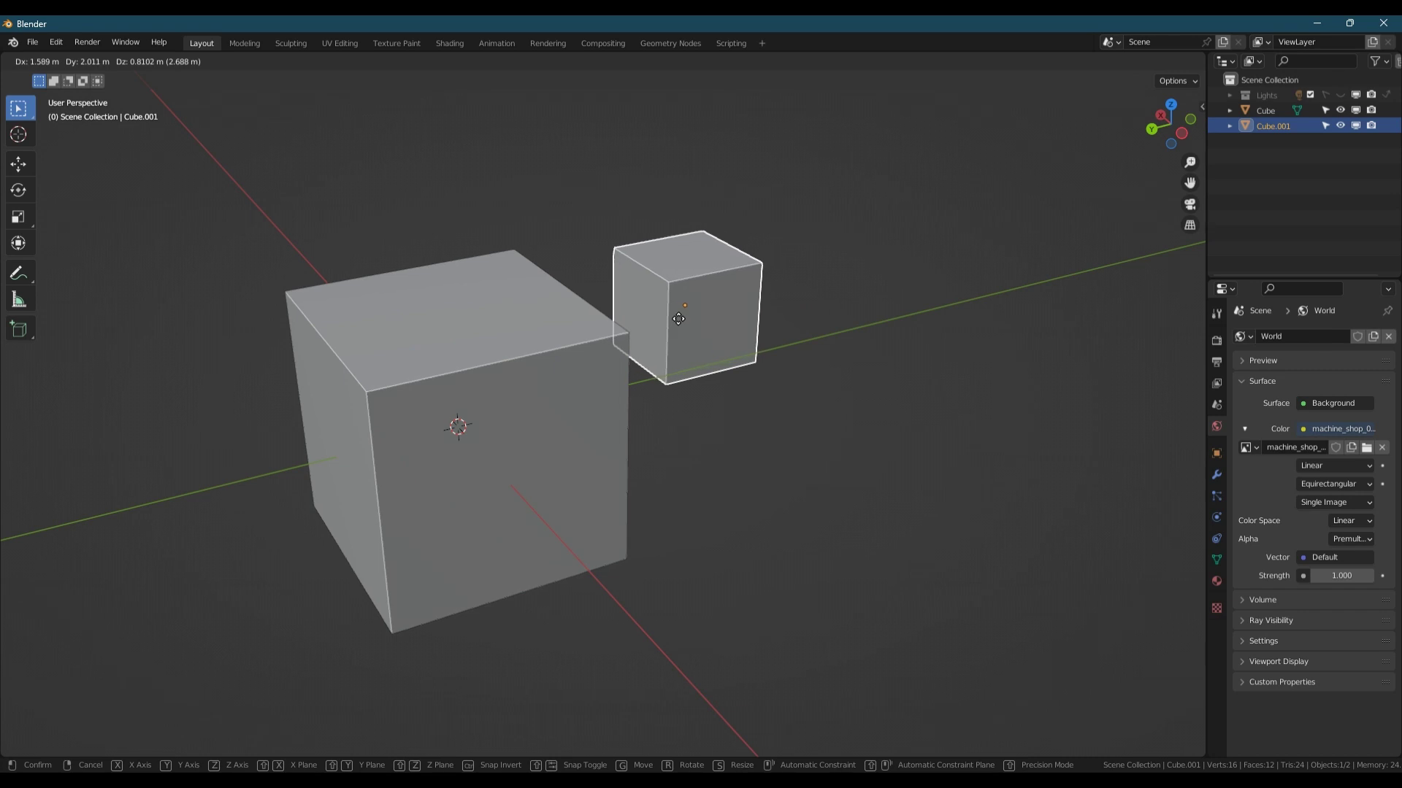
pyautogui.press('ctrl')
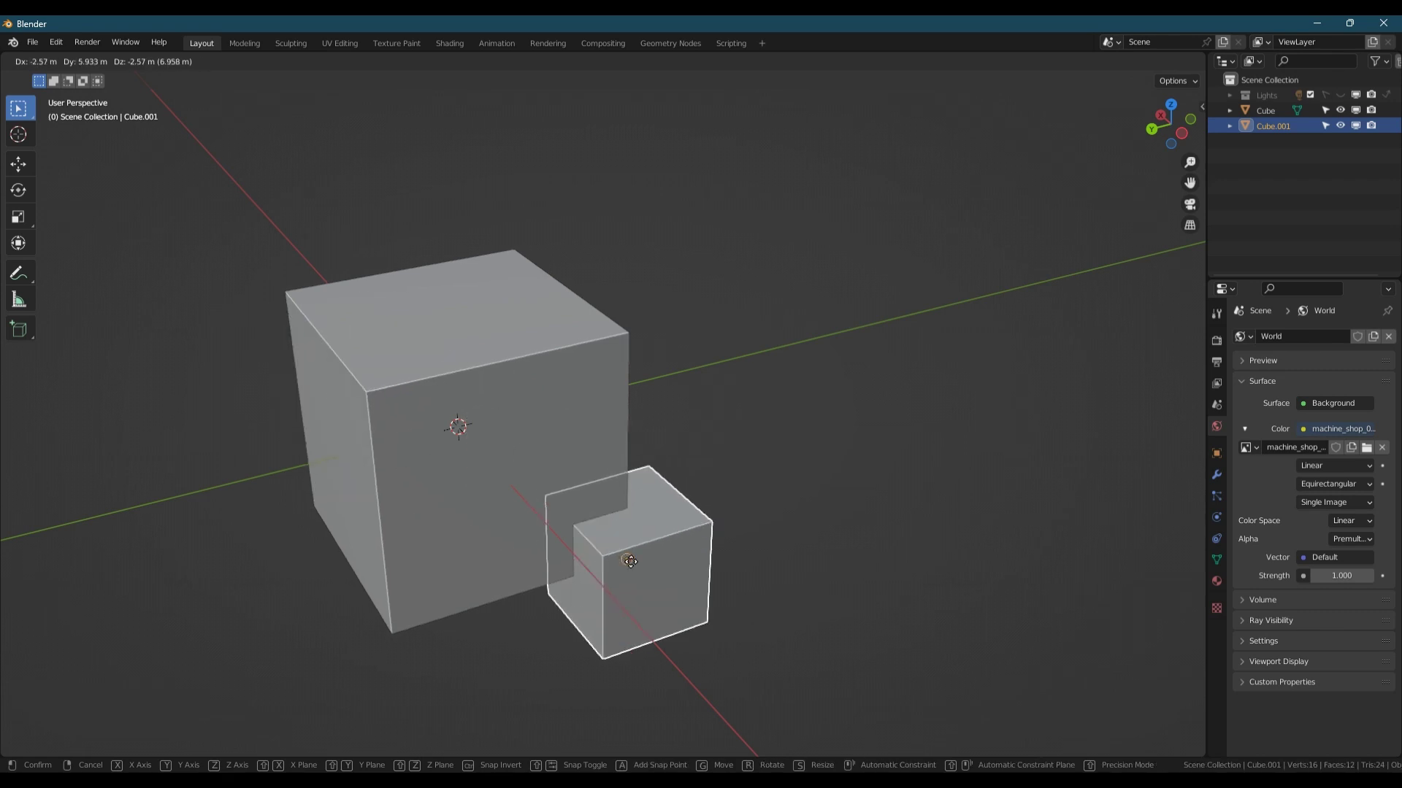
pyautogui.click(795, 342)
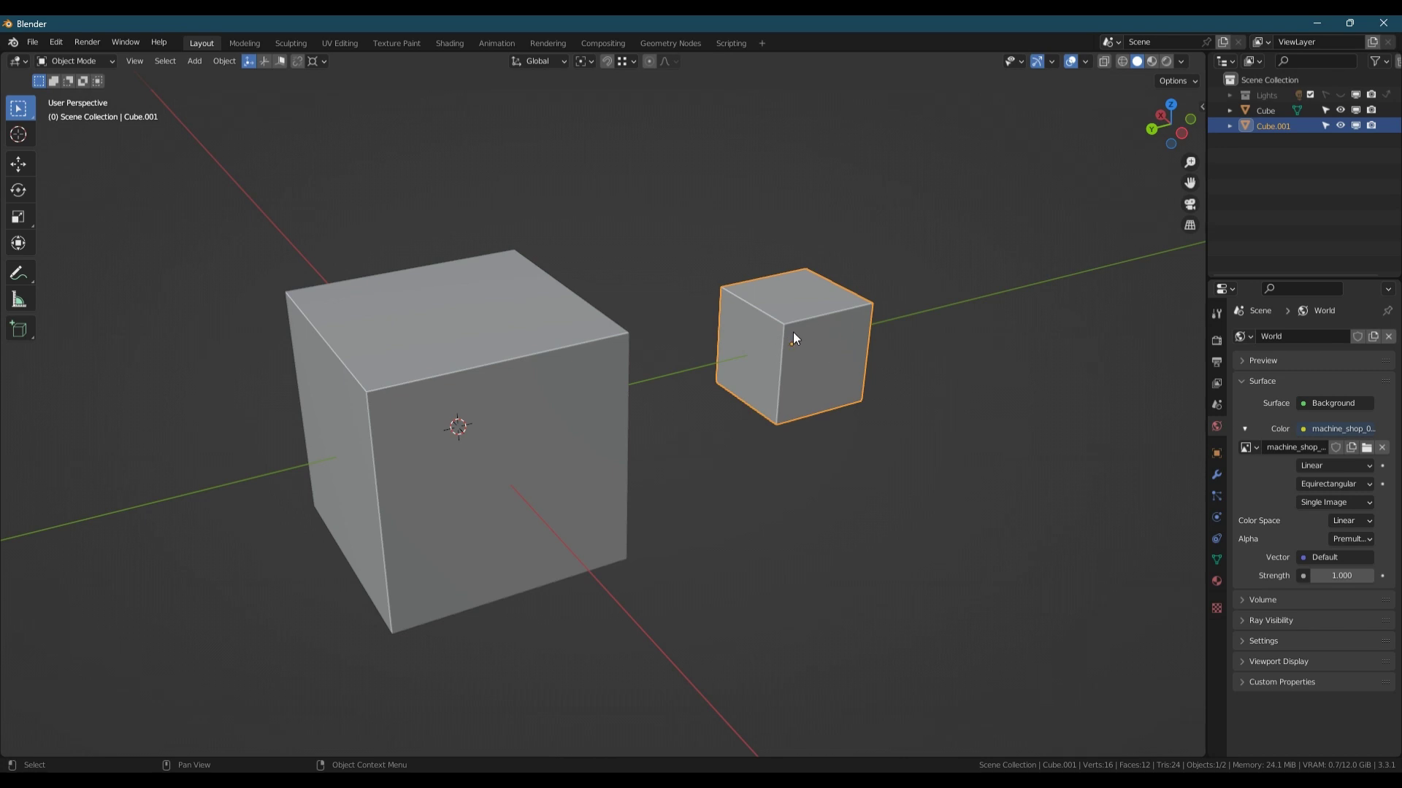
# Step: In Edit Mode, shift the small cube's whole mesh away from its origin
pyautogui.press('Tab')
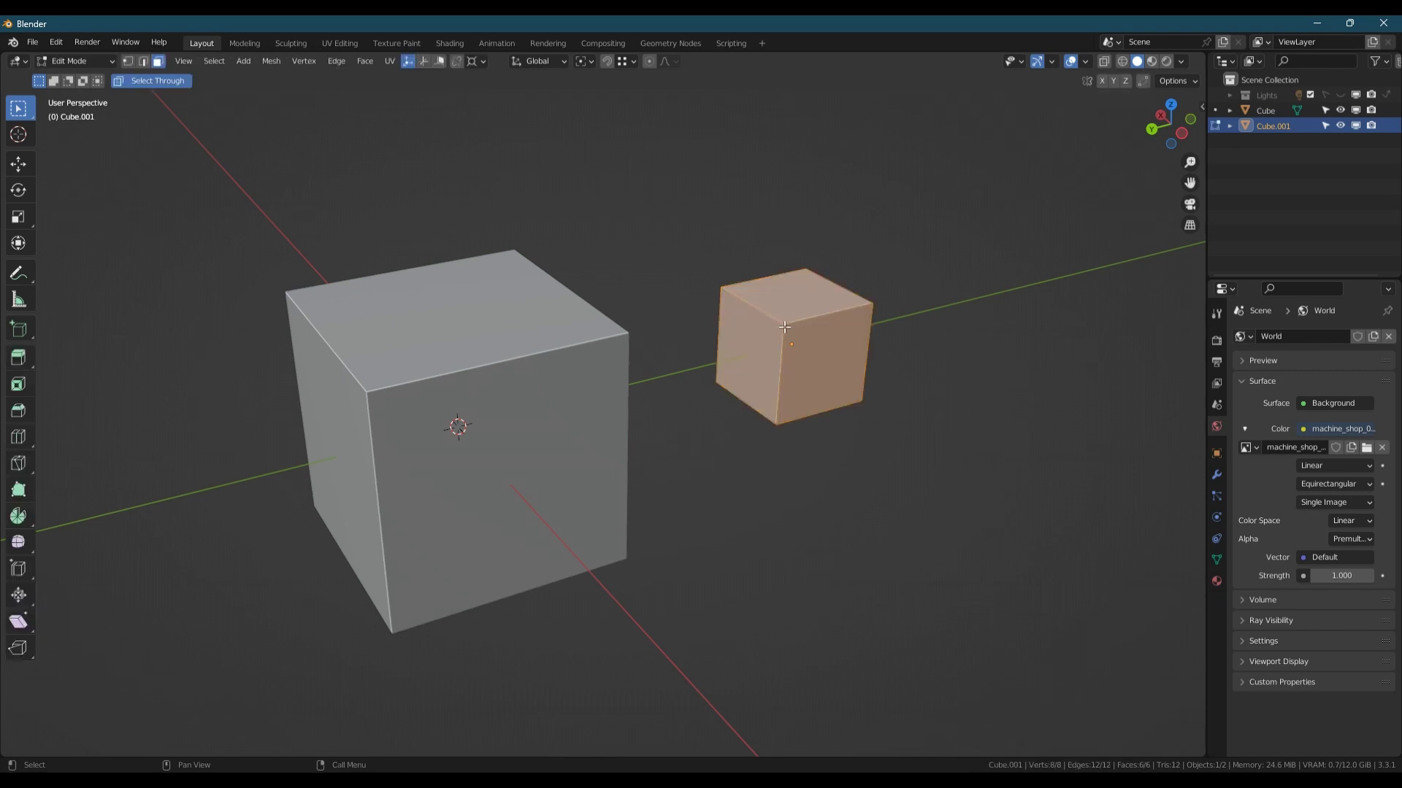
pyautogui.press('g')
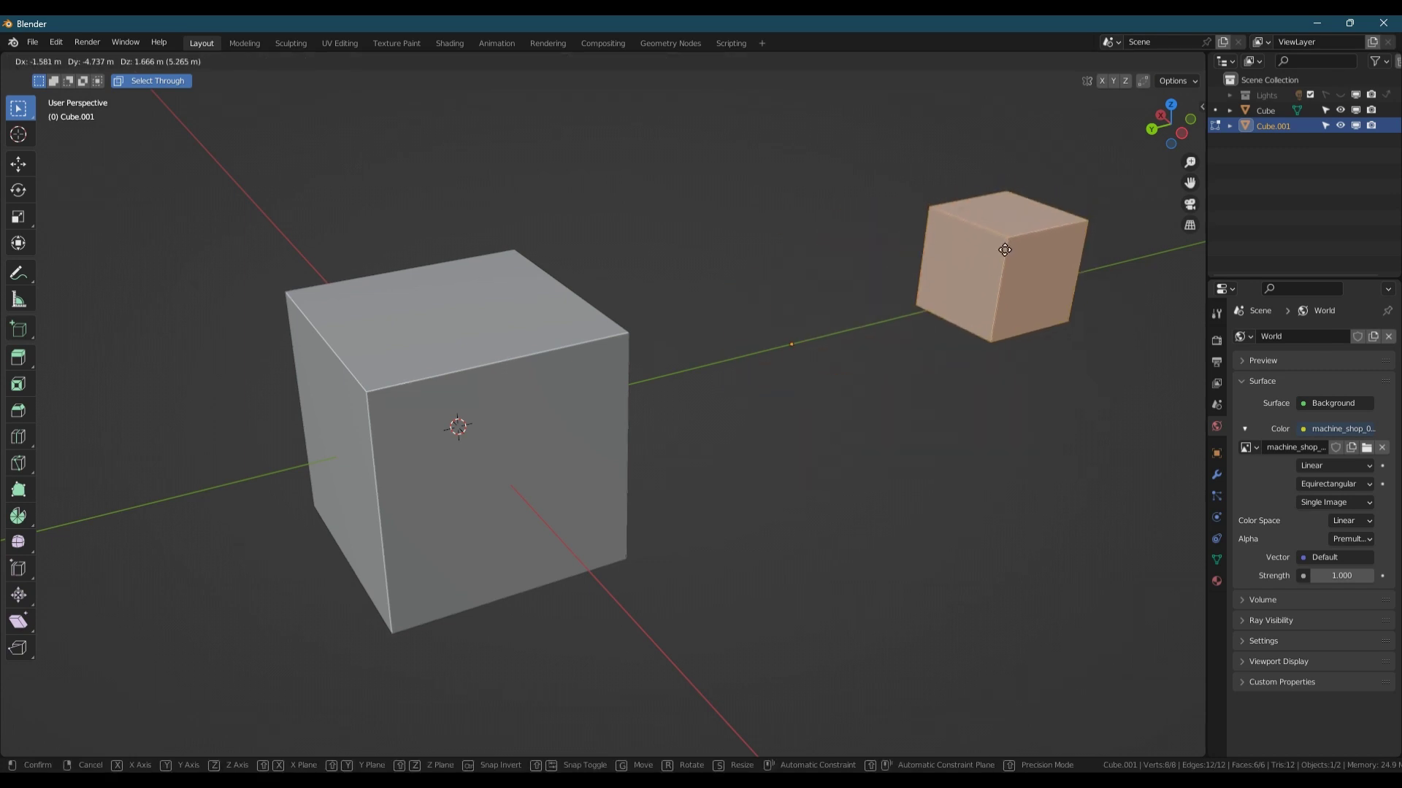
pyautogui.click(947, 217)
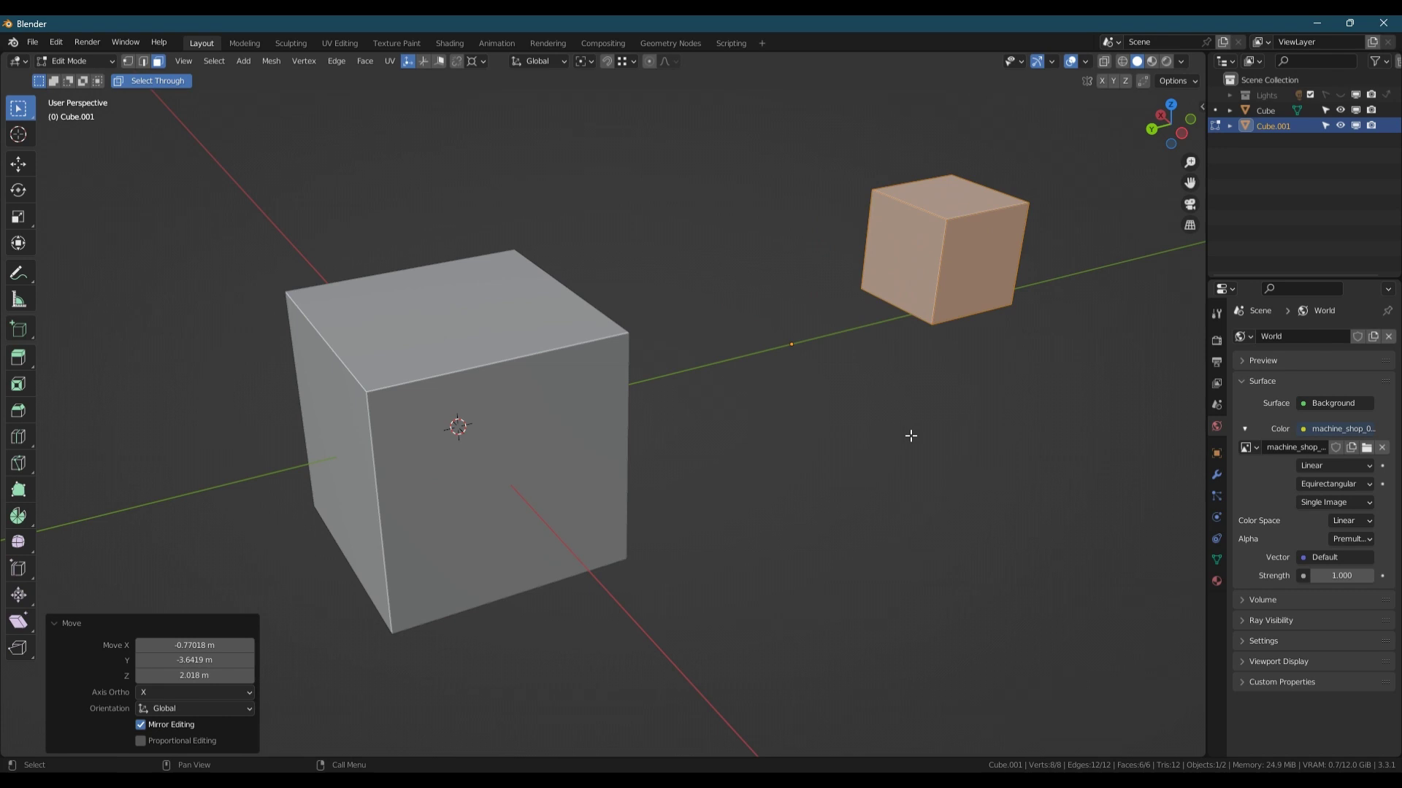
pyautogui.press('Tab')
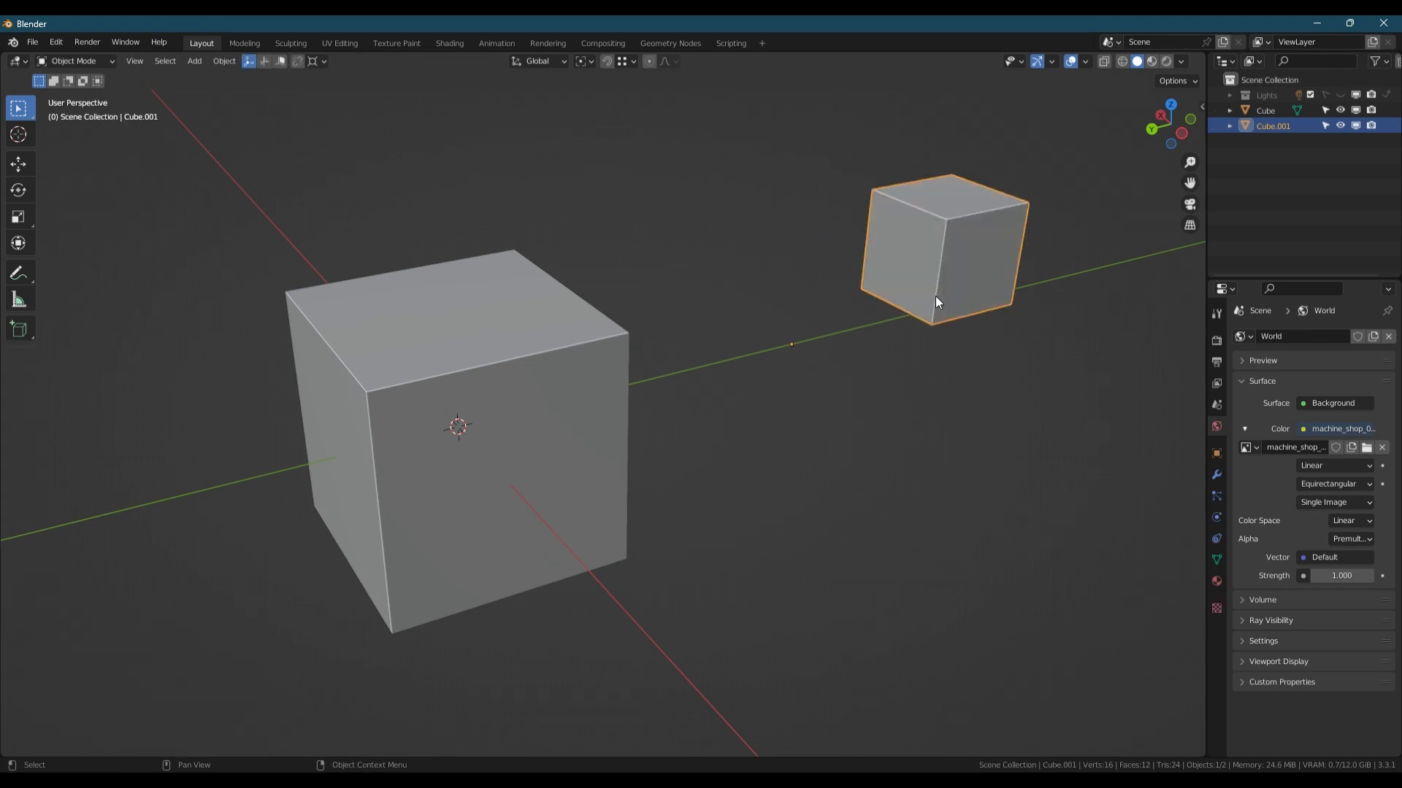
# Step: Move the small cube toward the large cube's corner using Ctrl snapping
pyautogui.press('g')
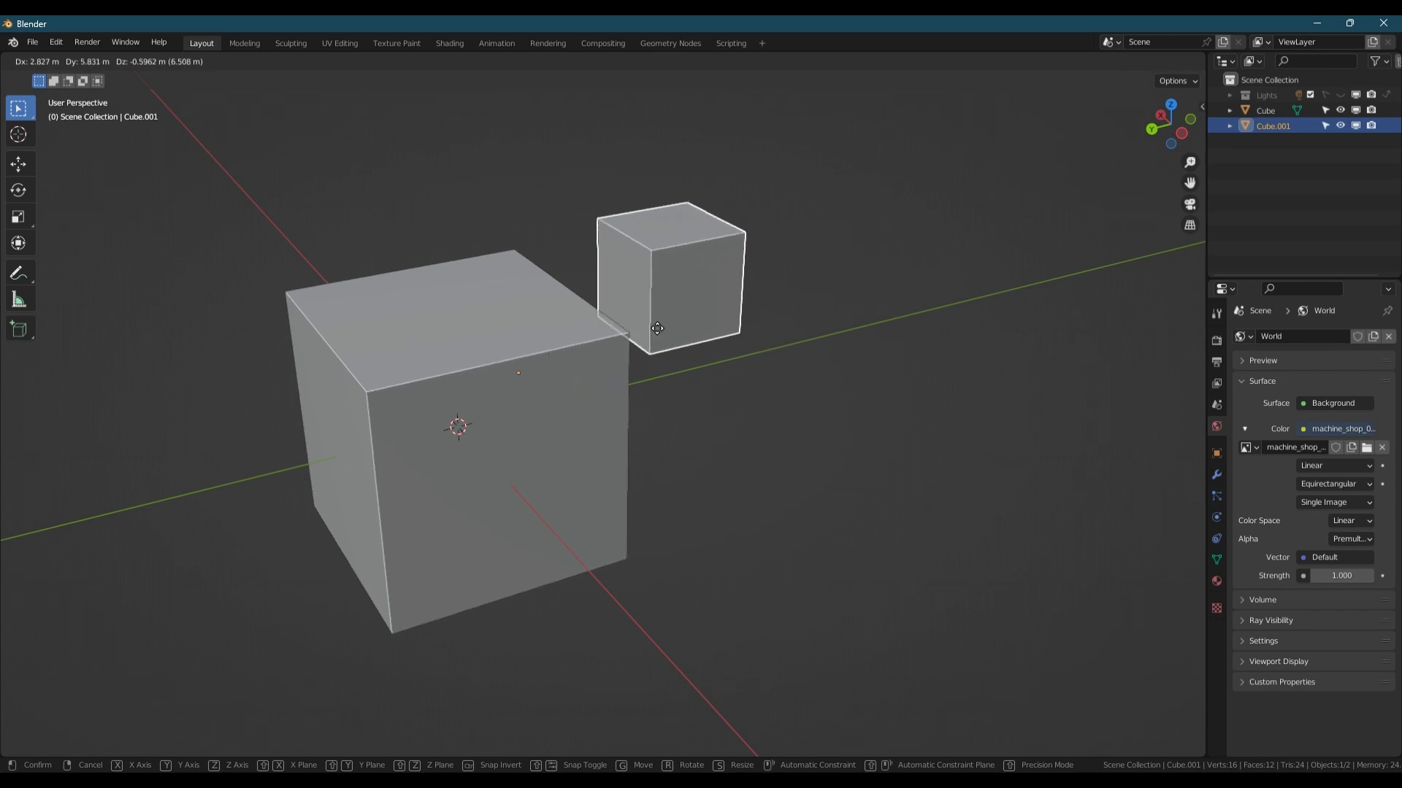
pyautogui.press('ctrl')
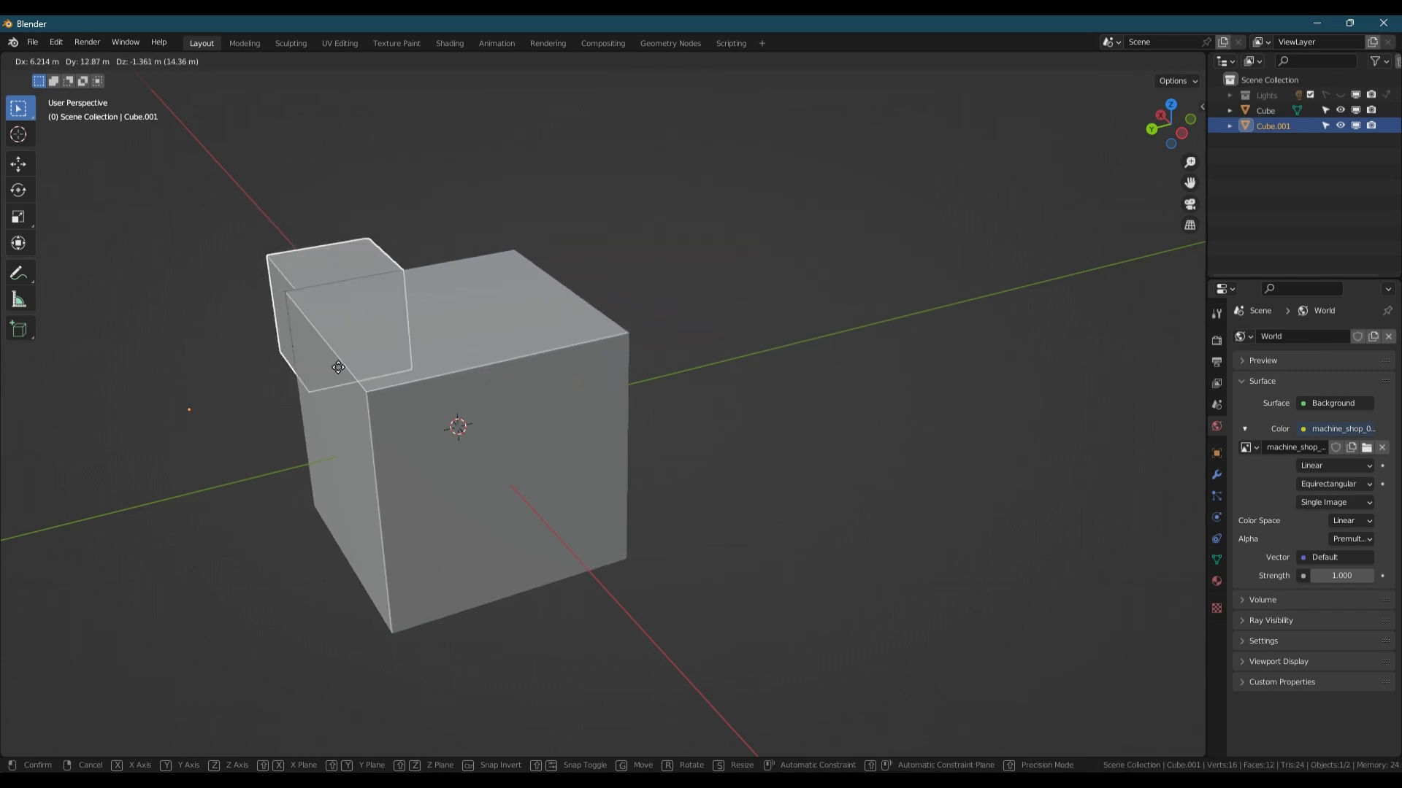
pyautogui.press('ctrl')
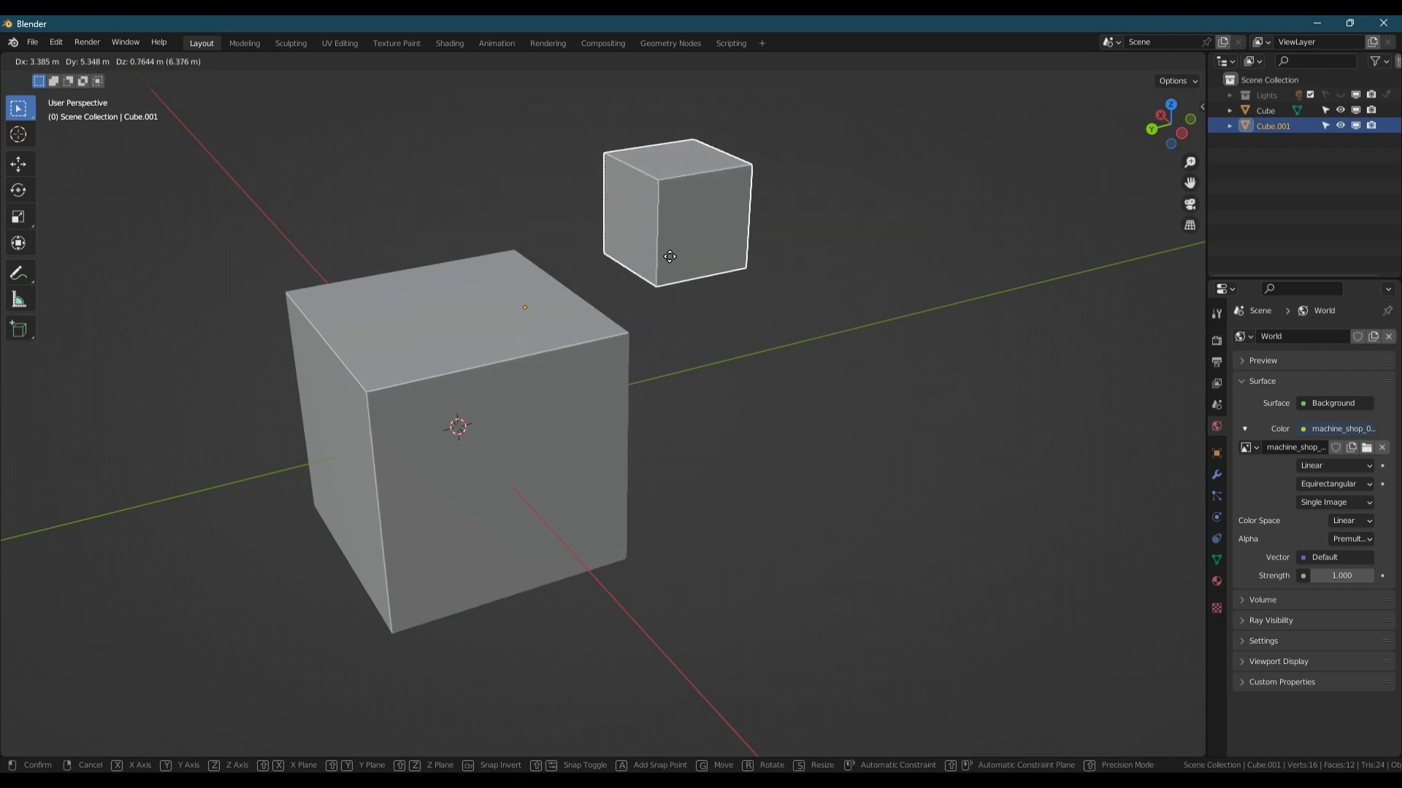
pyautogui.click(729, 278)
# Step: Zoom in on the small cube, check the Options menu, and return to Object Mode
pyautogui.press('Tab')
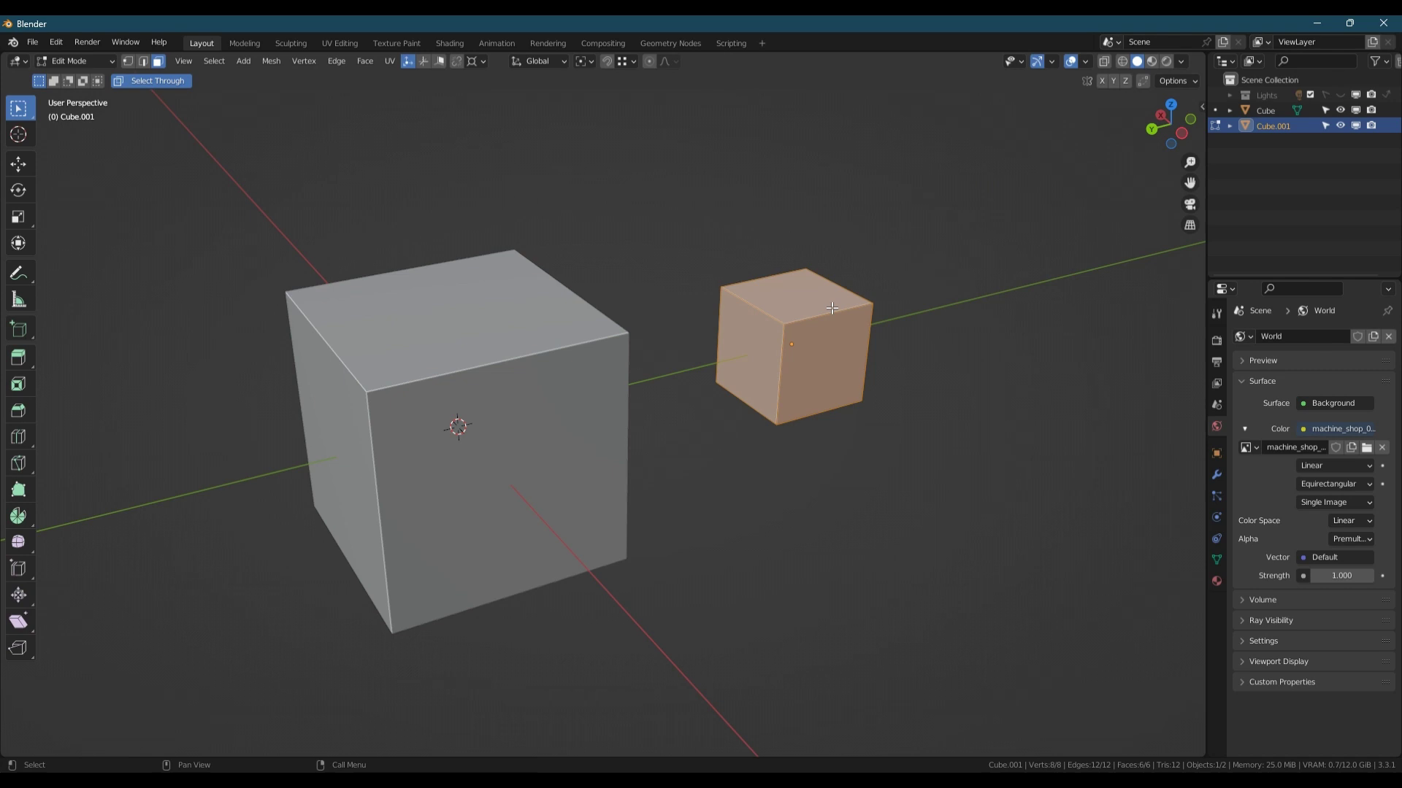
pyautogui.scroll(3, 814, 341)
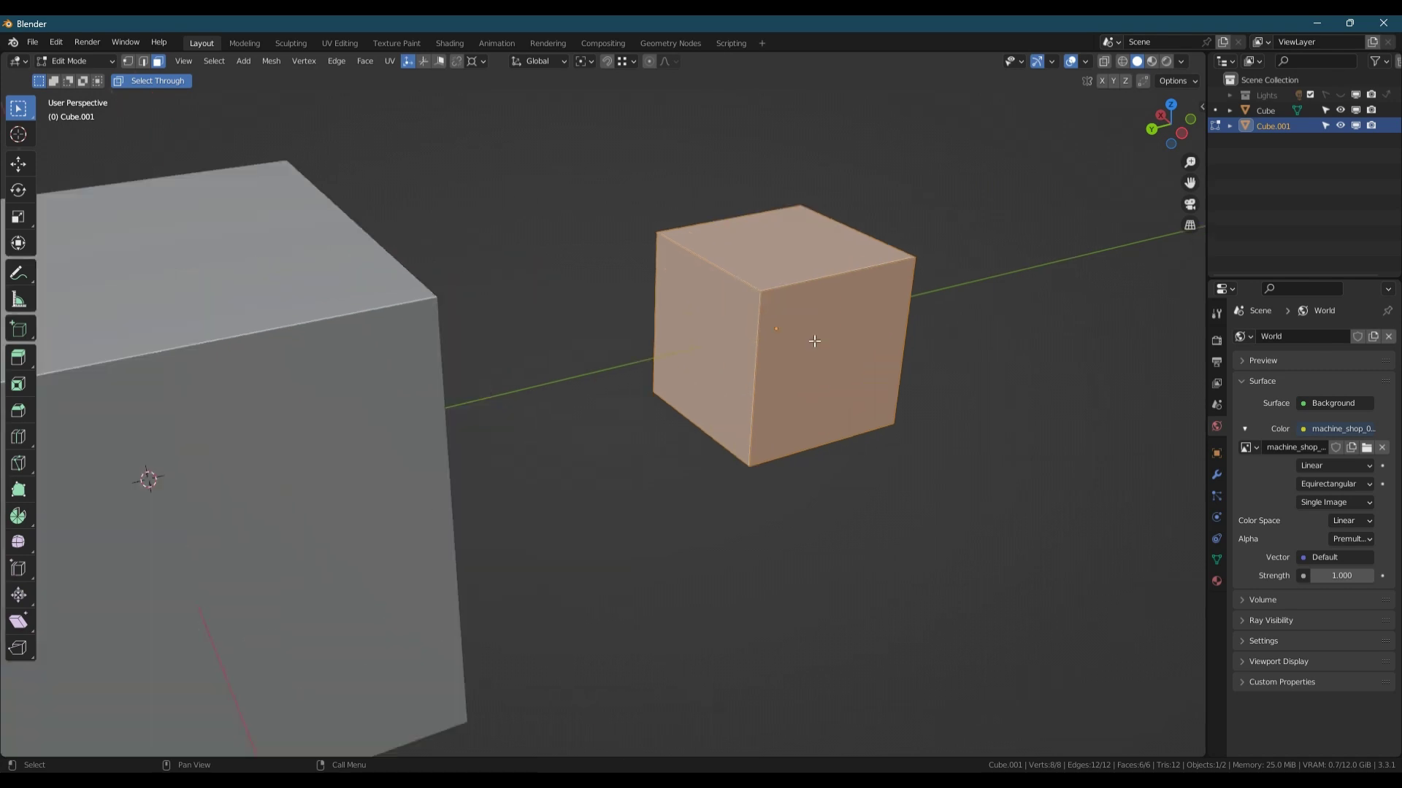
pyautogui.moveTo(832, 335); pyautogui.dragTo(827, 236, button='middle')
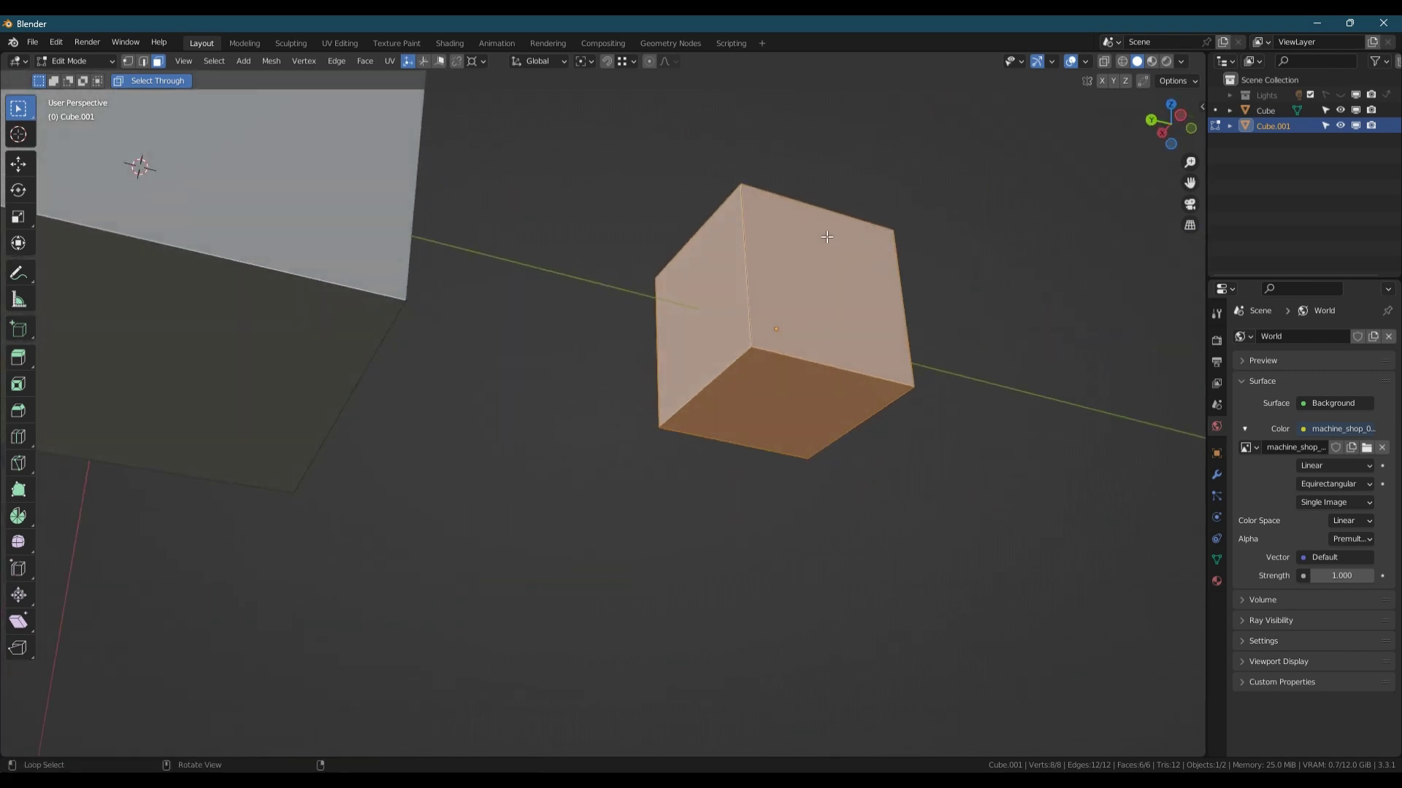
pyautogui.click(1193, 82)
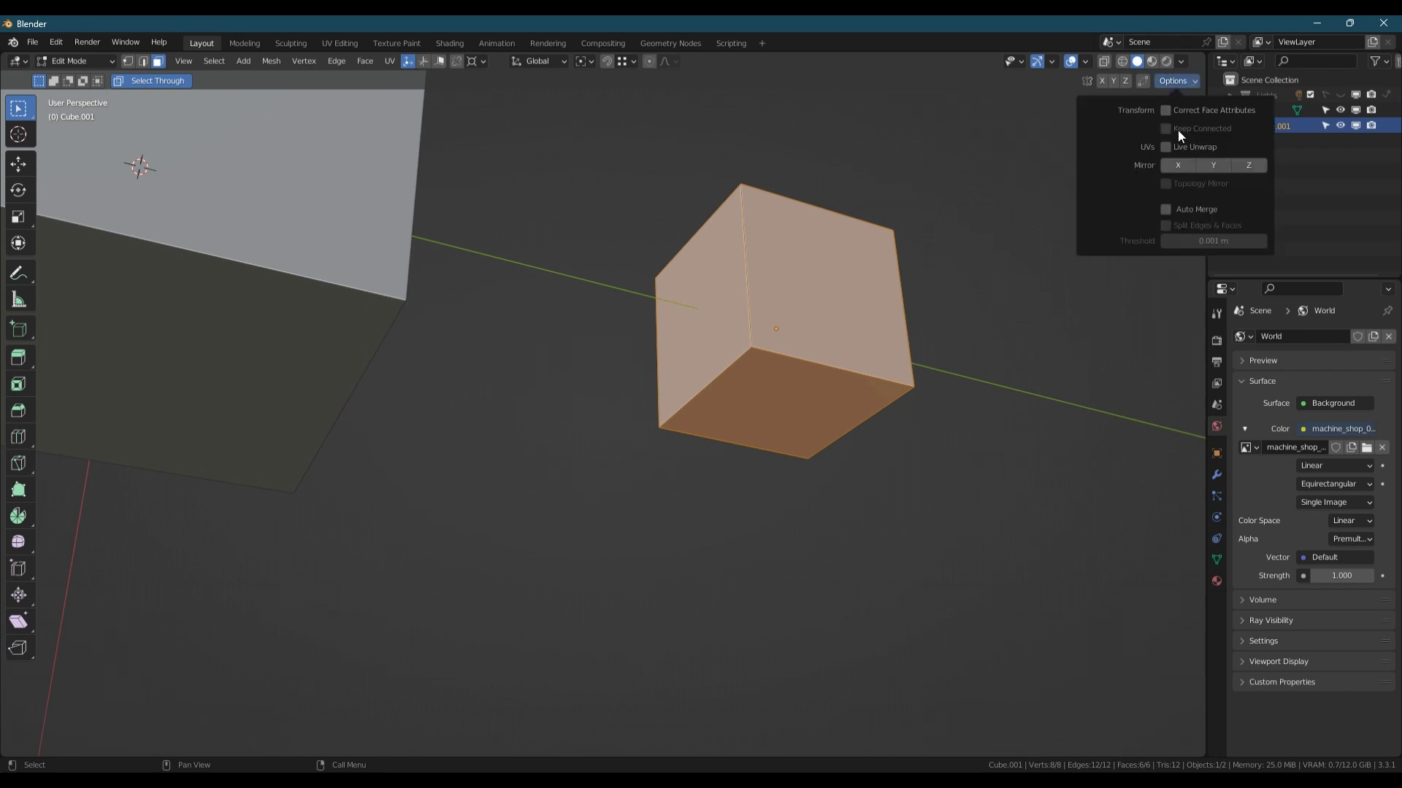
pyautogui.click(1177, 81)
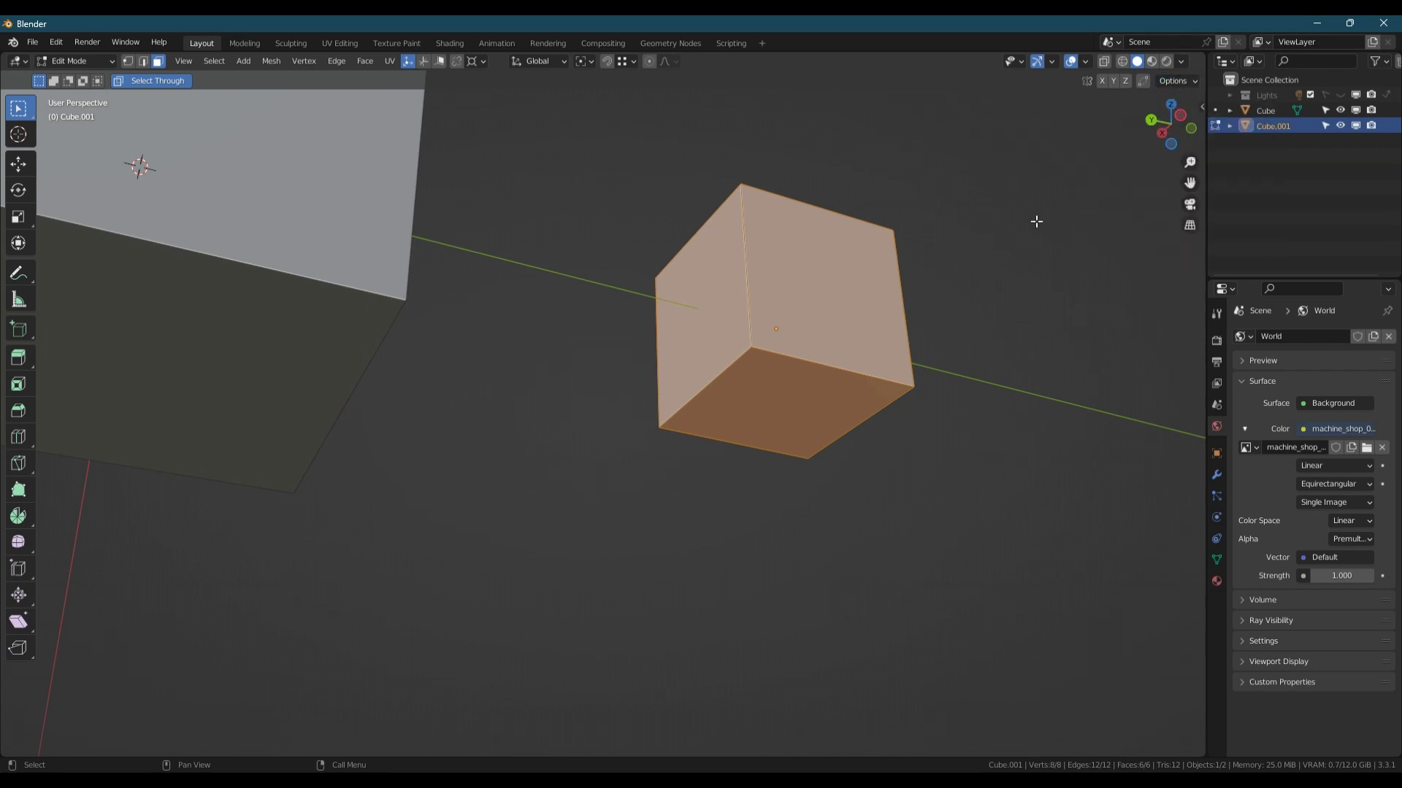
pyautogui.press('Tab')
# Step: Enable Affect Only Origins and move the small cube's origin
pyautogui.click(1193, 81)
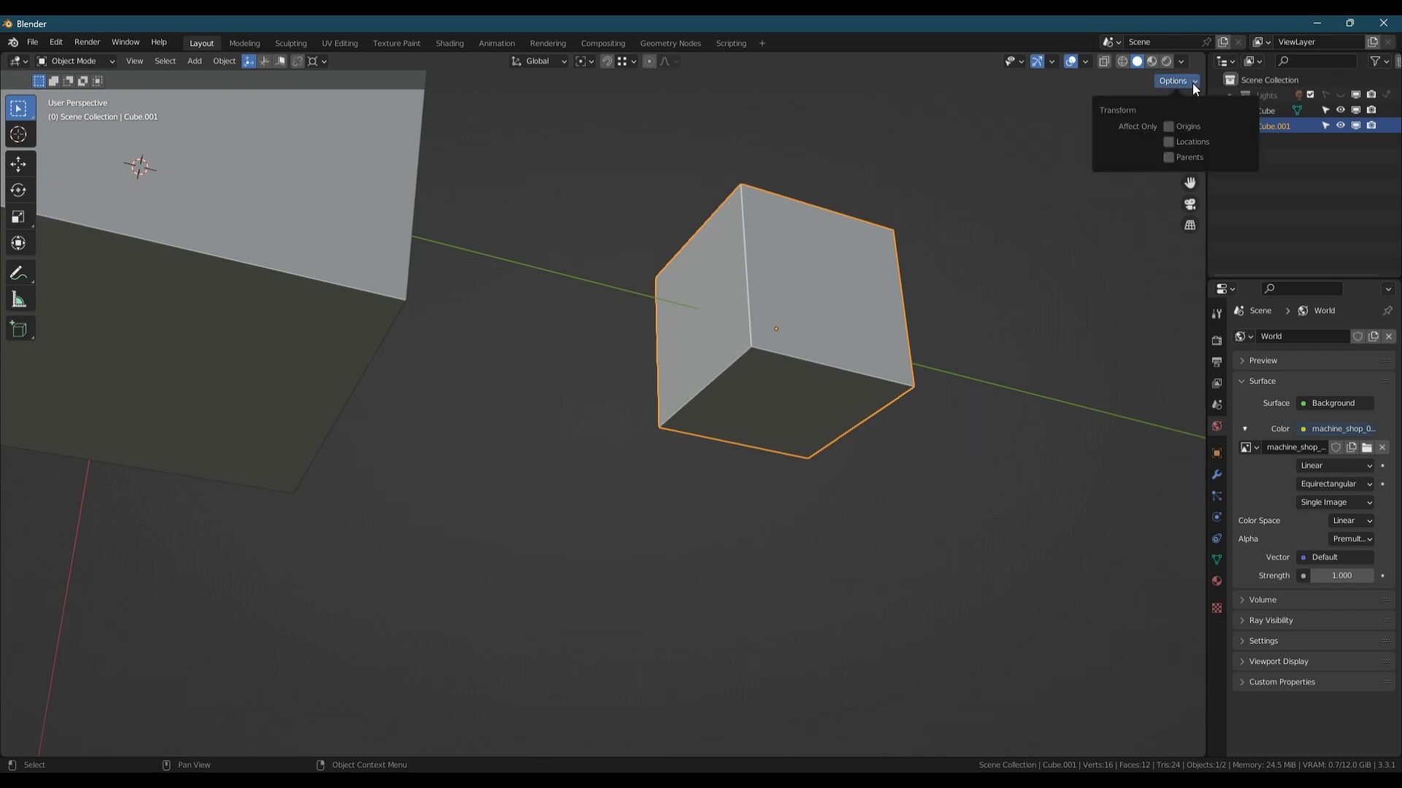
pyautogui.click(1169, 127)
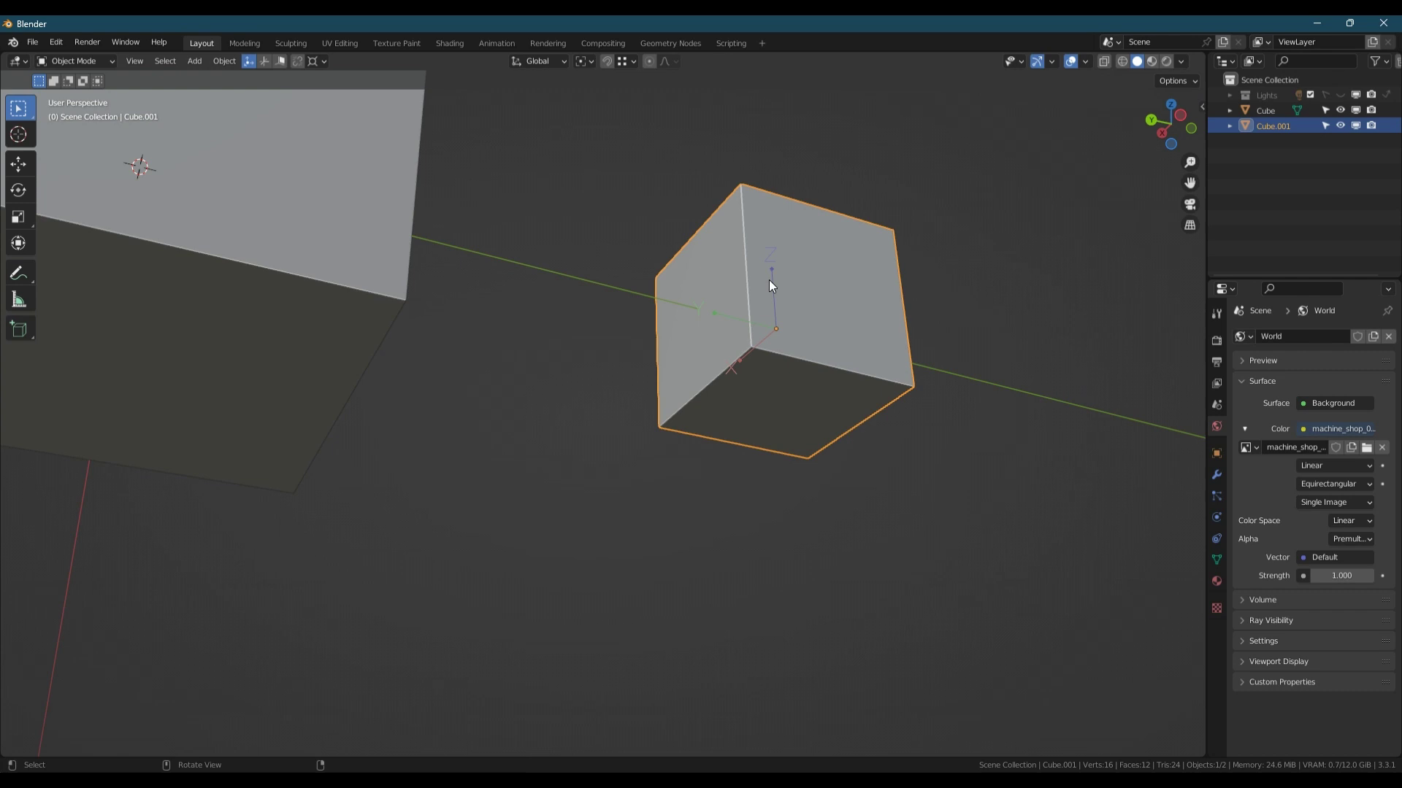
pyautogui.moveTo(769, 279)
pyautogui.mouseDown(button='middle')
pyautogui.moveTo(817, 382)
pyautogui.moveTo(747, 286)
pyautogui.mouseUp(button='middle')
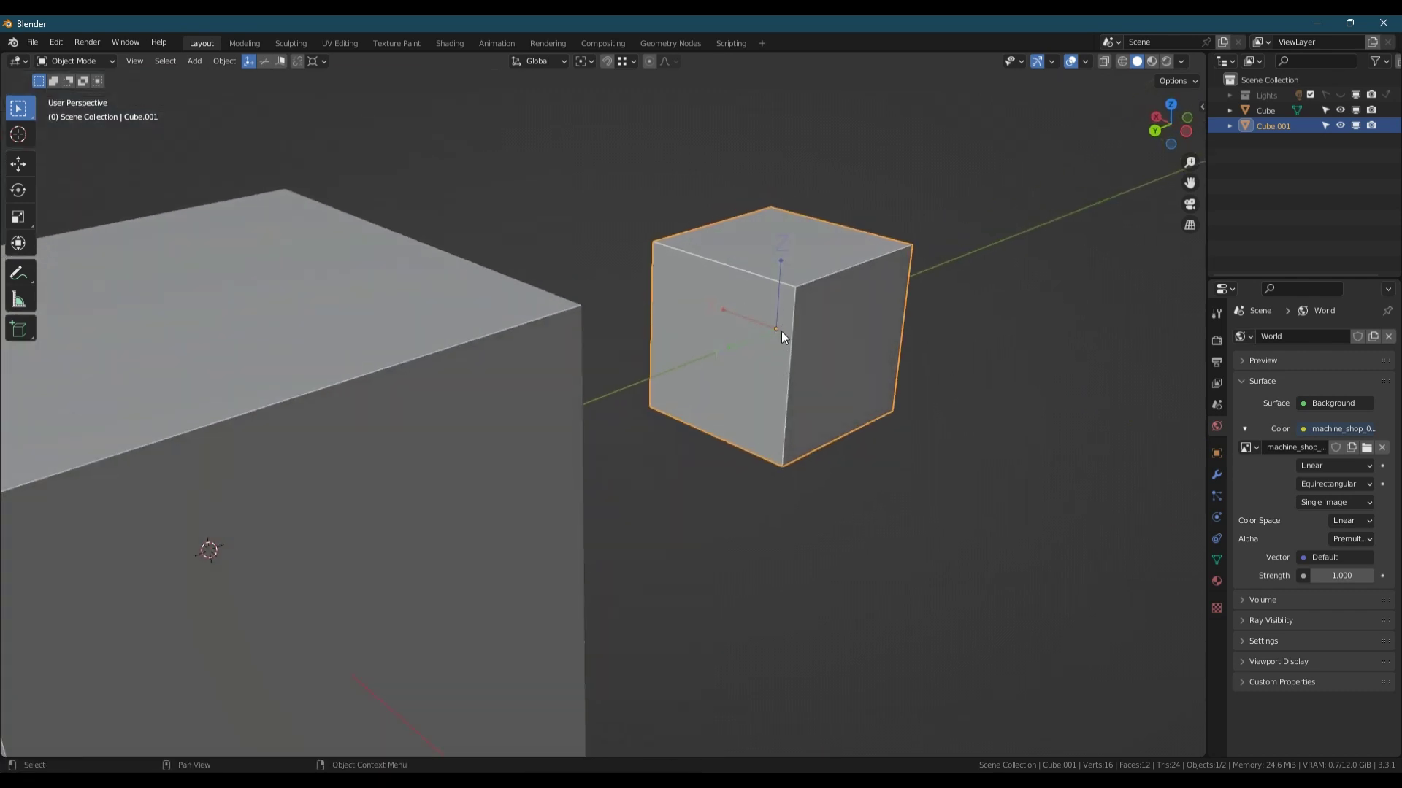
pyautogui.press('g')
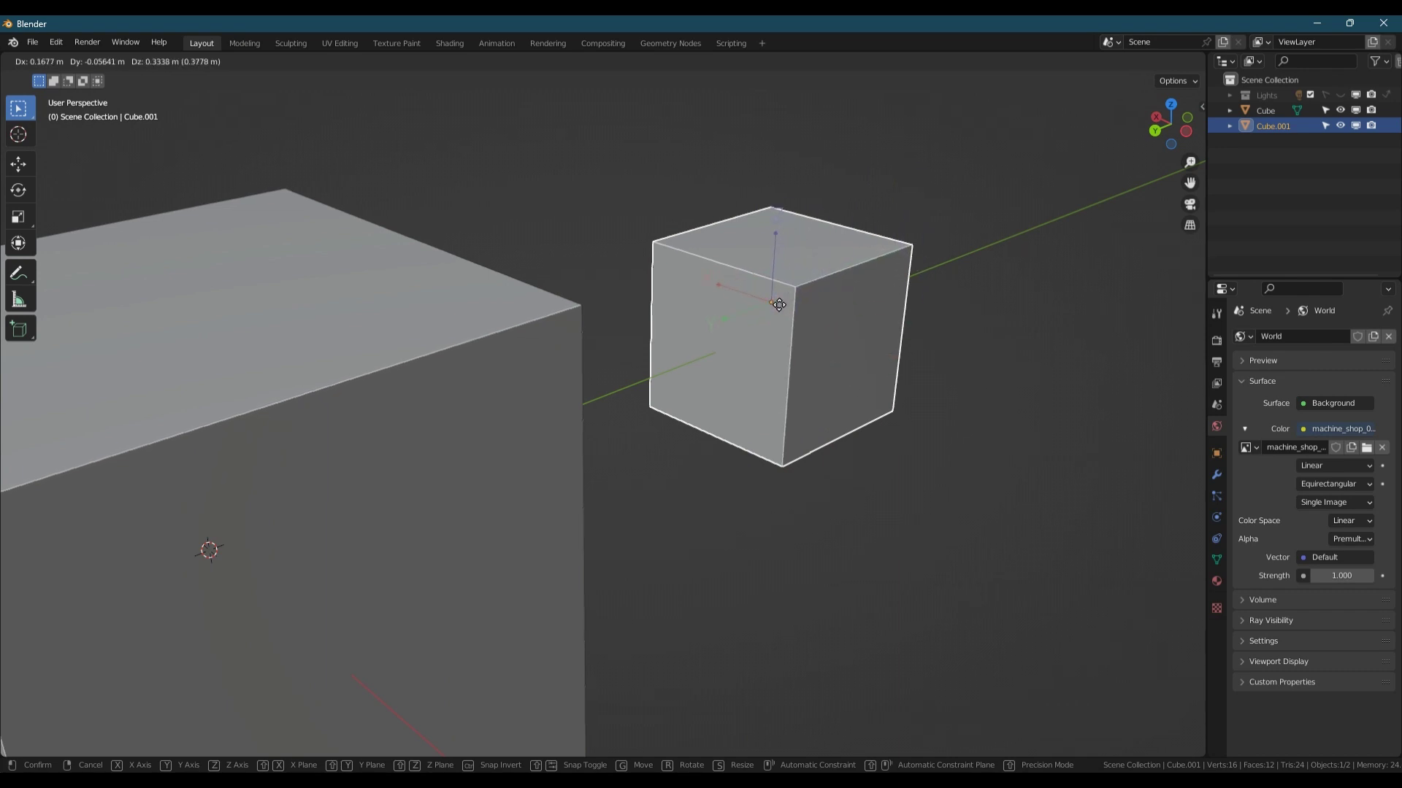
pyautogui.click(779, 330)
# Step: Try snapping the origin to the cube's top corner, cancel it, and disable Affect Only Origins
pyautogui.click(632, 61)
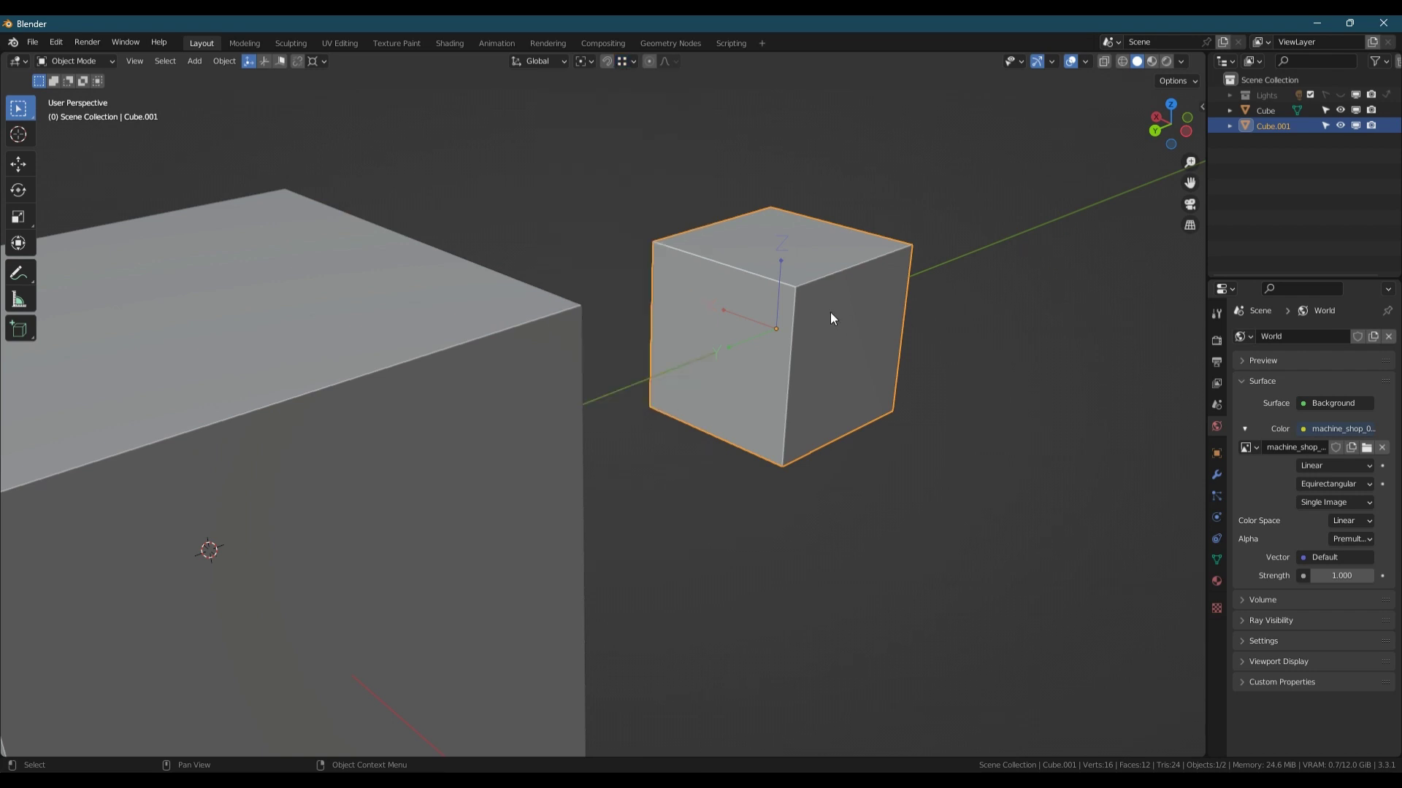
pyautogui.press('g')
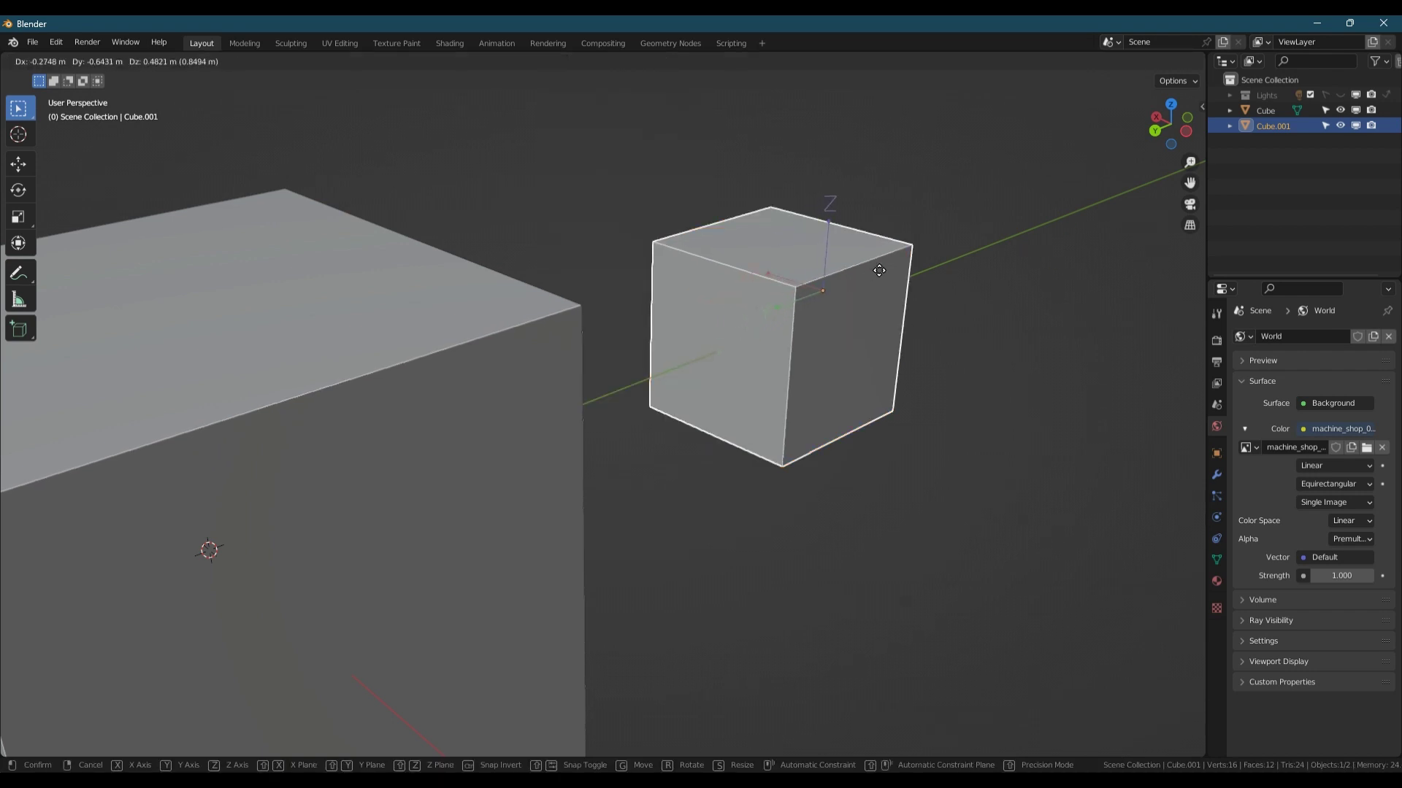
pyautogui.press('ctrl')
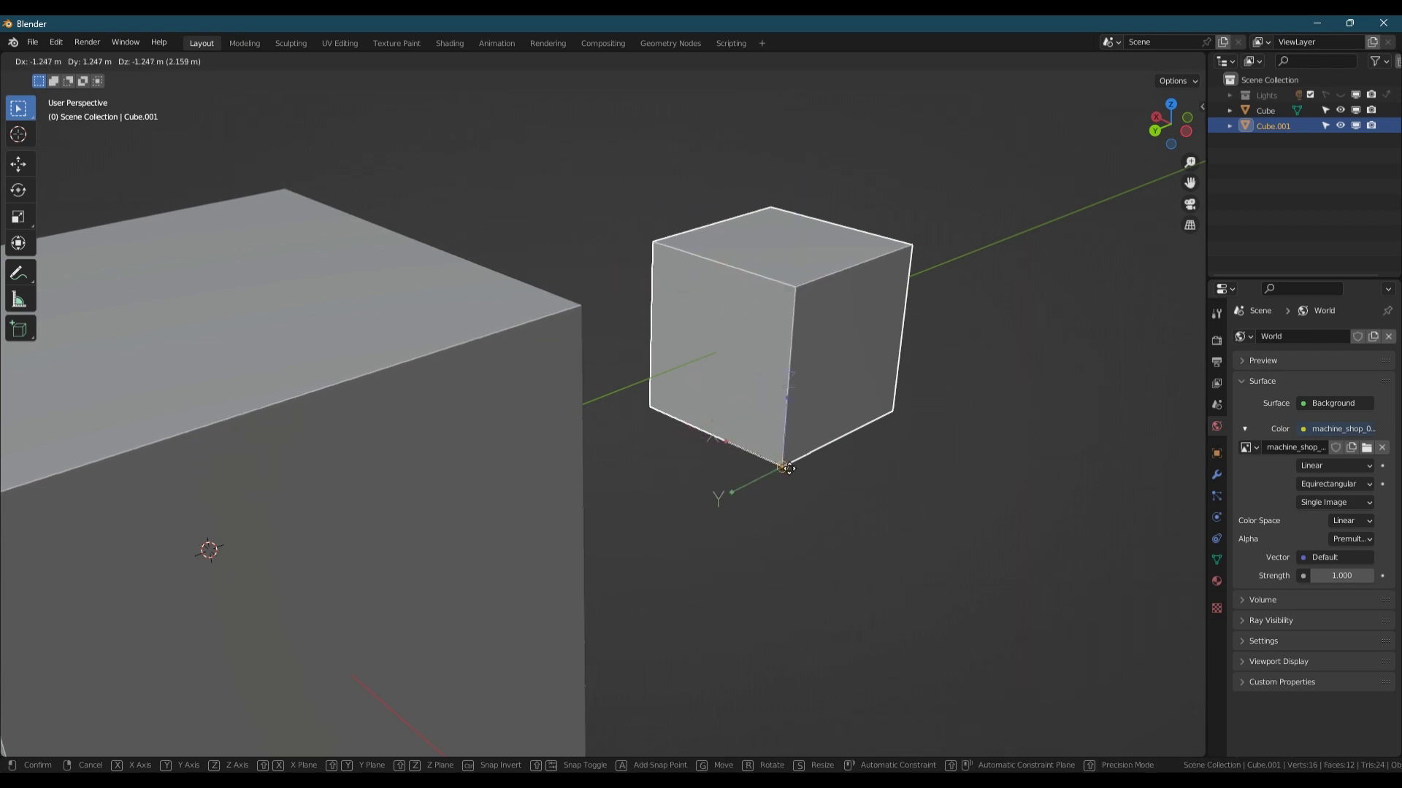
pyautogui.press('Escape')
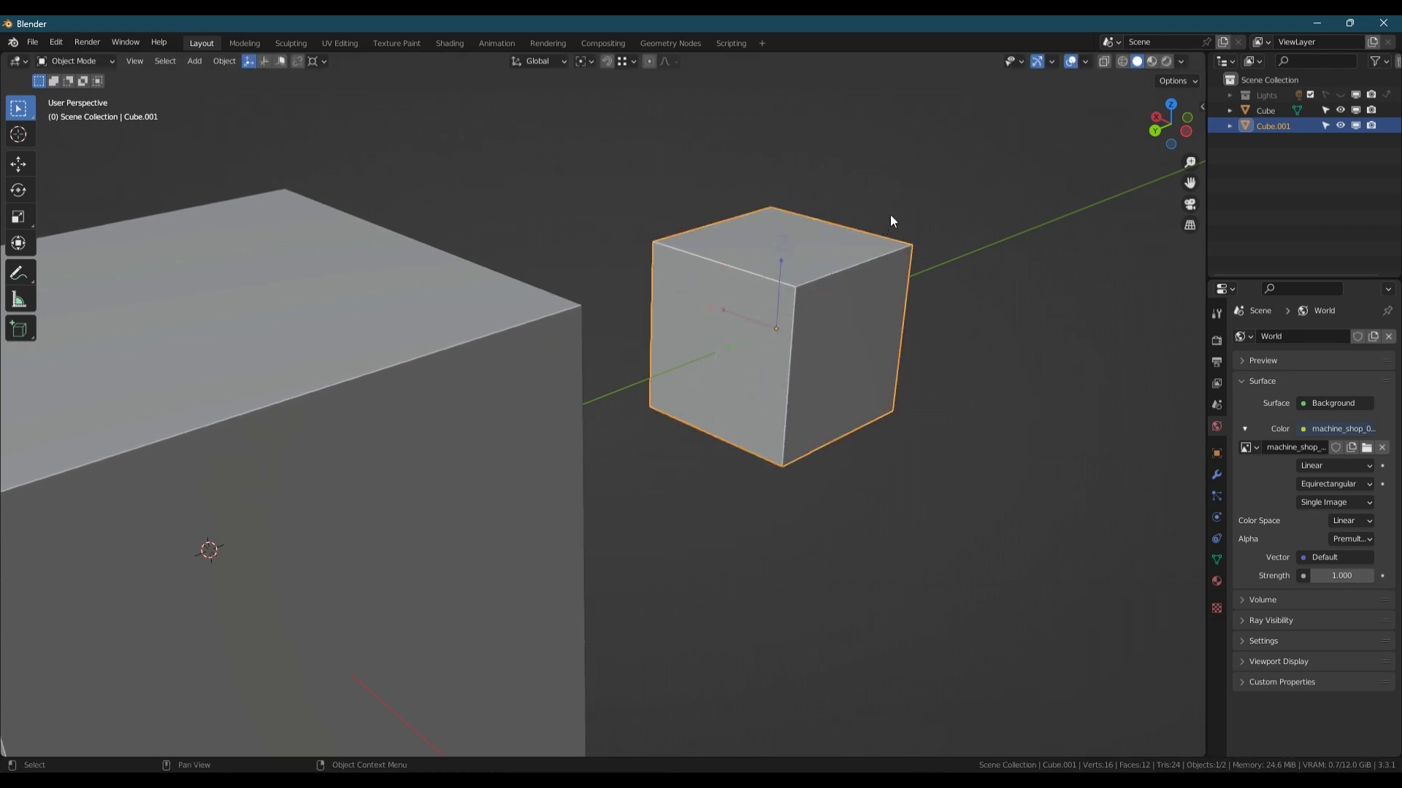
pyautogui.click(1189, 80)
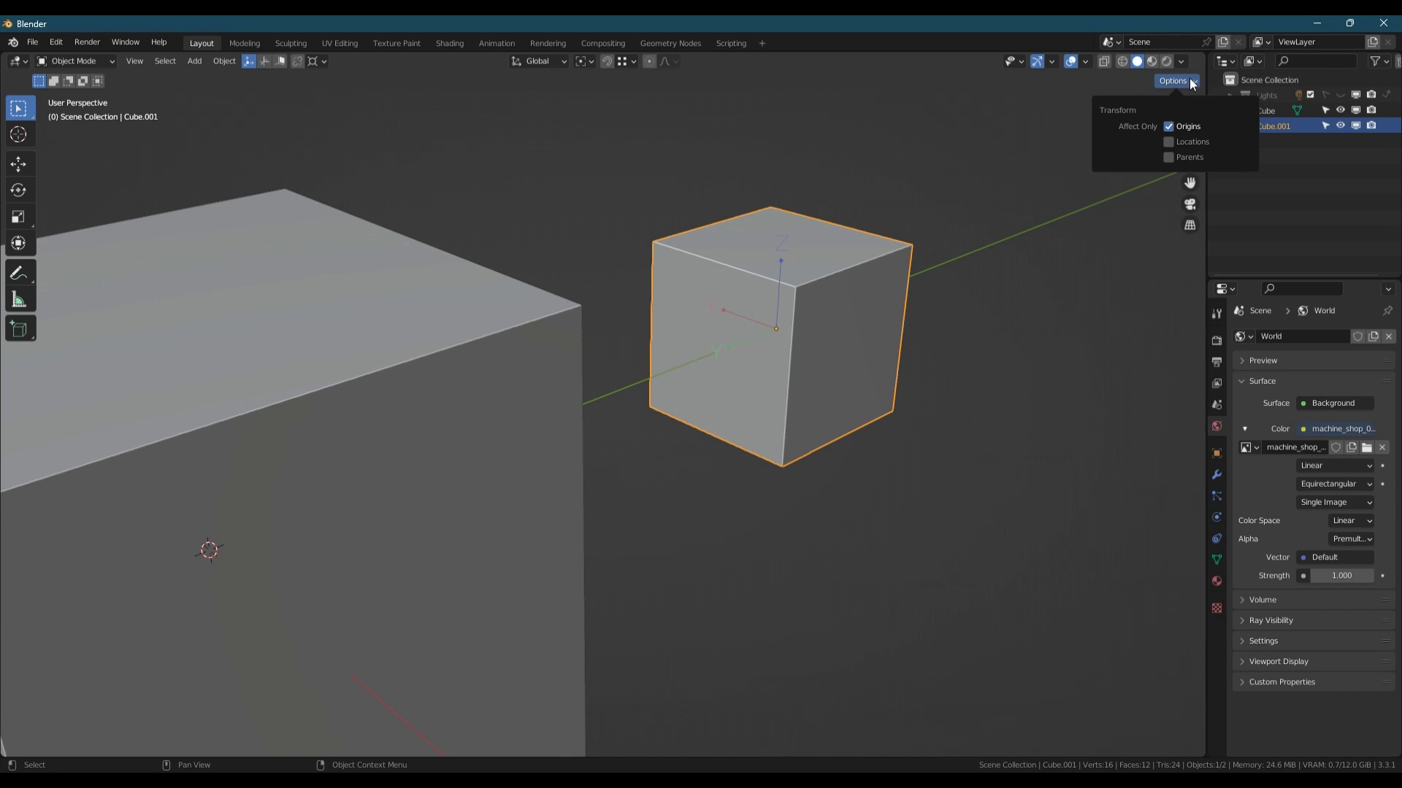
pyautogui.click(1168, 127)
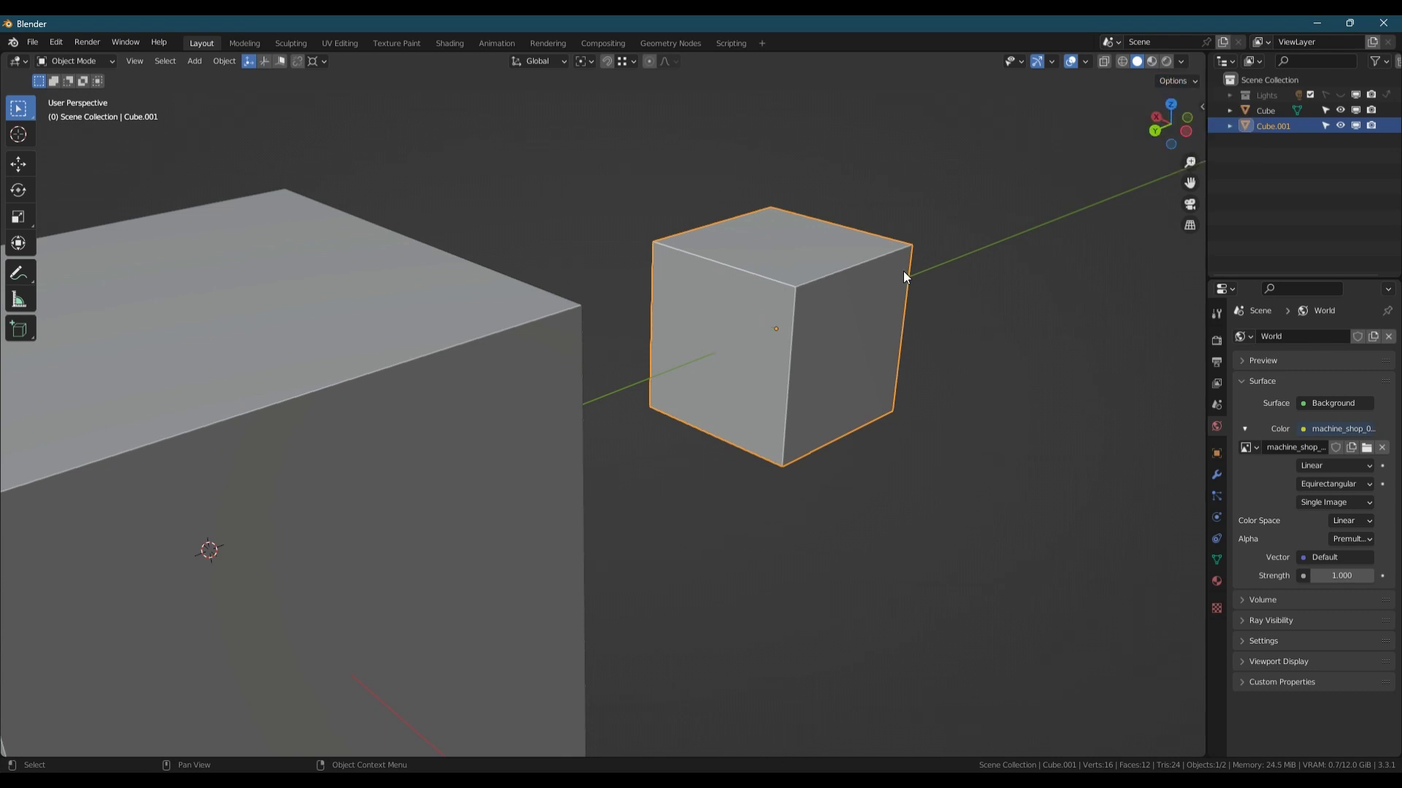
pyautogui.moveTo(895, 321); pyautogui.dragTo(856, 304, button='middle')
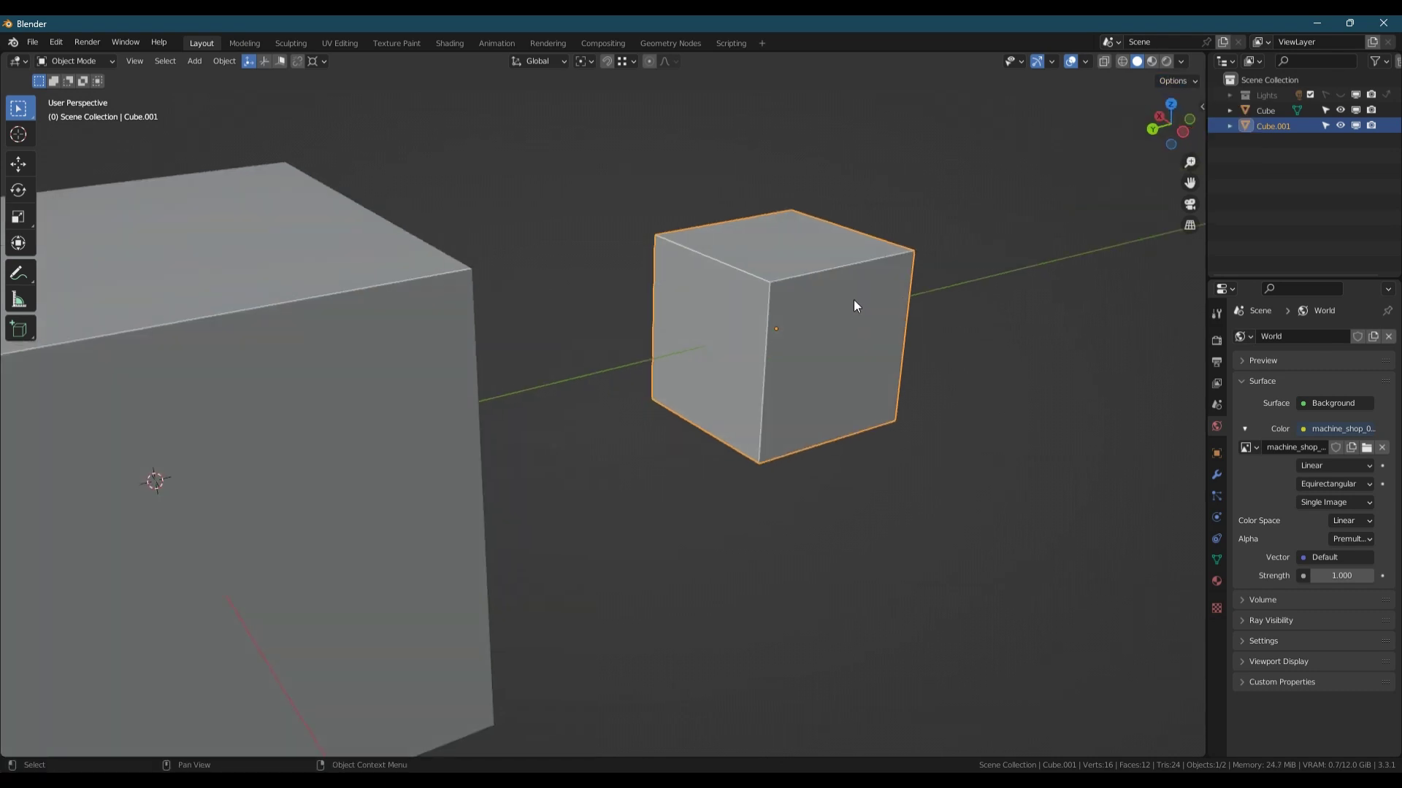
# Step: Enter Edit Mode on the small cube and set snapping to Vertex with Snap With Active
pyautogui.press('Tab')
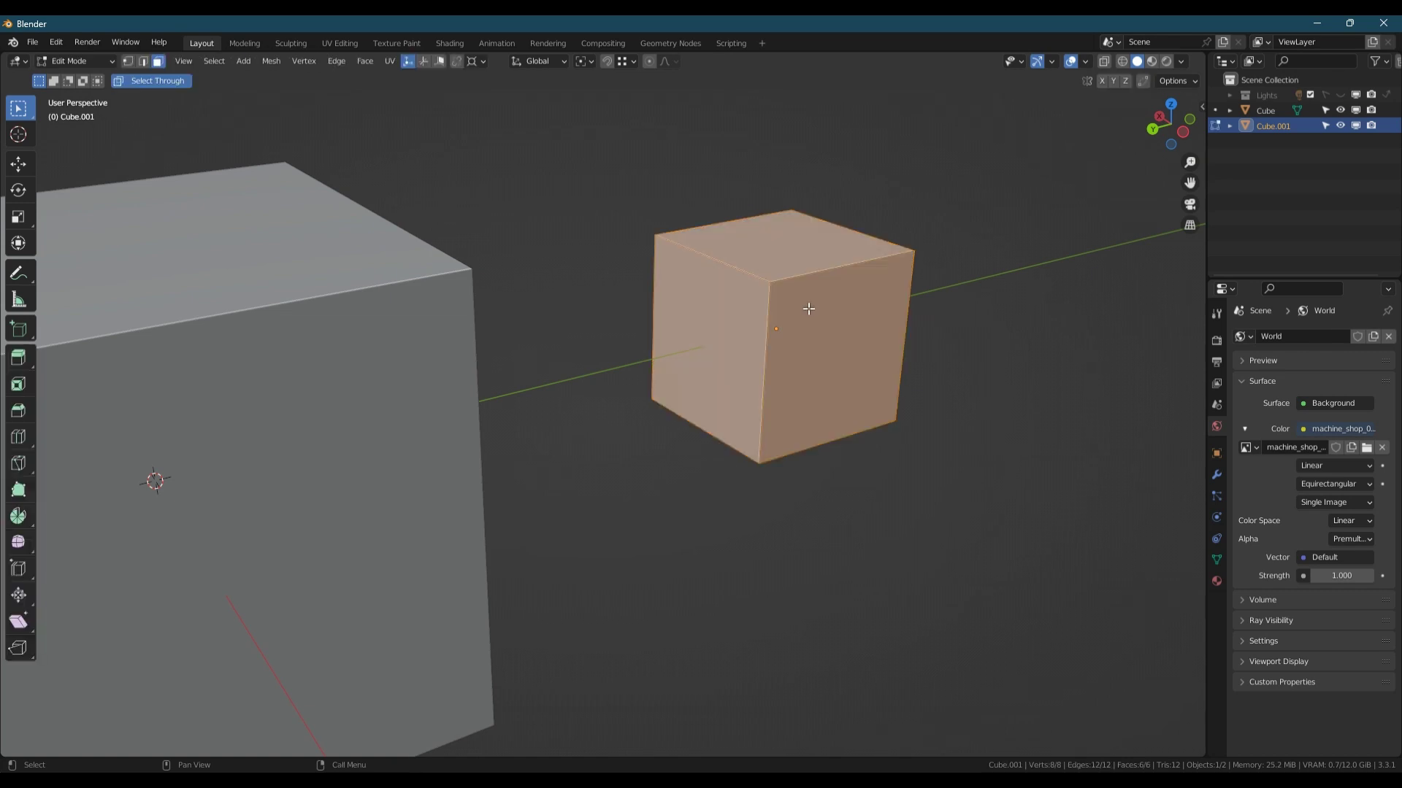
pyautogui.moveTo(813, 347)
pyautogui.mouseDown(button='middle')
pyautogui.moveTo(789, 284)
pyautogui.moveTo(788, 357)
pyautogui.mouseUp(button='middle')
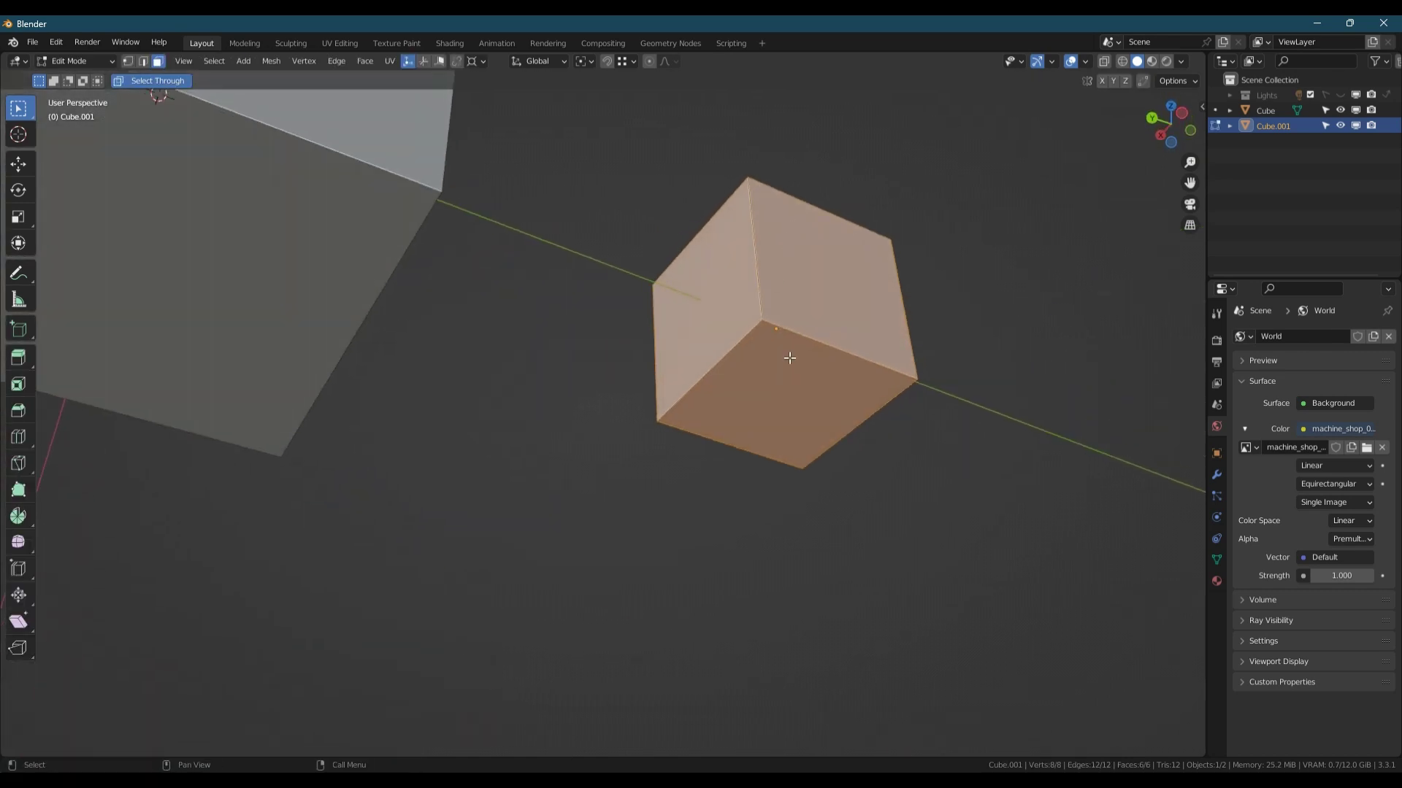
pyautogui.click(634, 62)
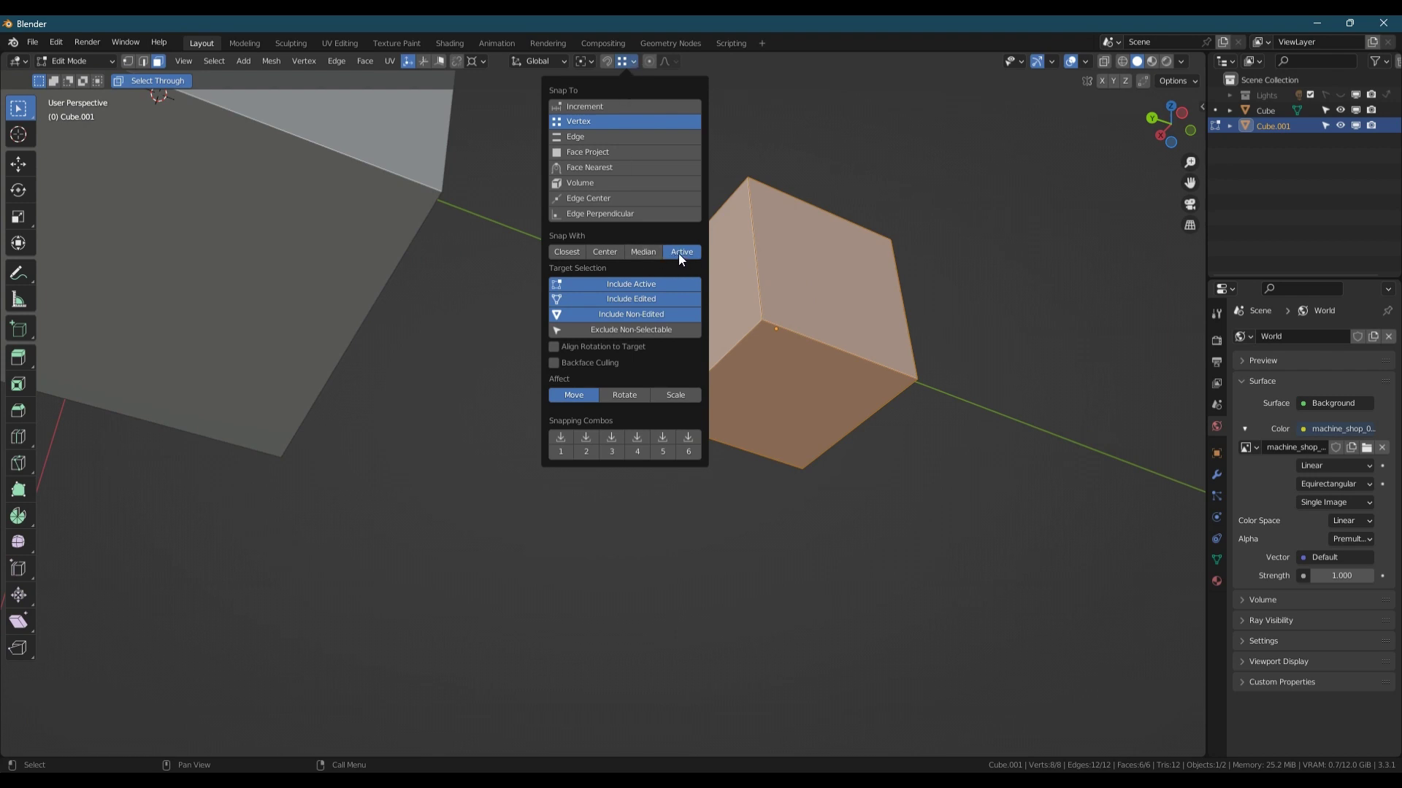
pyautogui.click(638, 60)
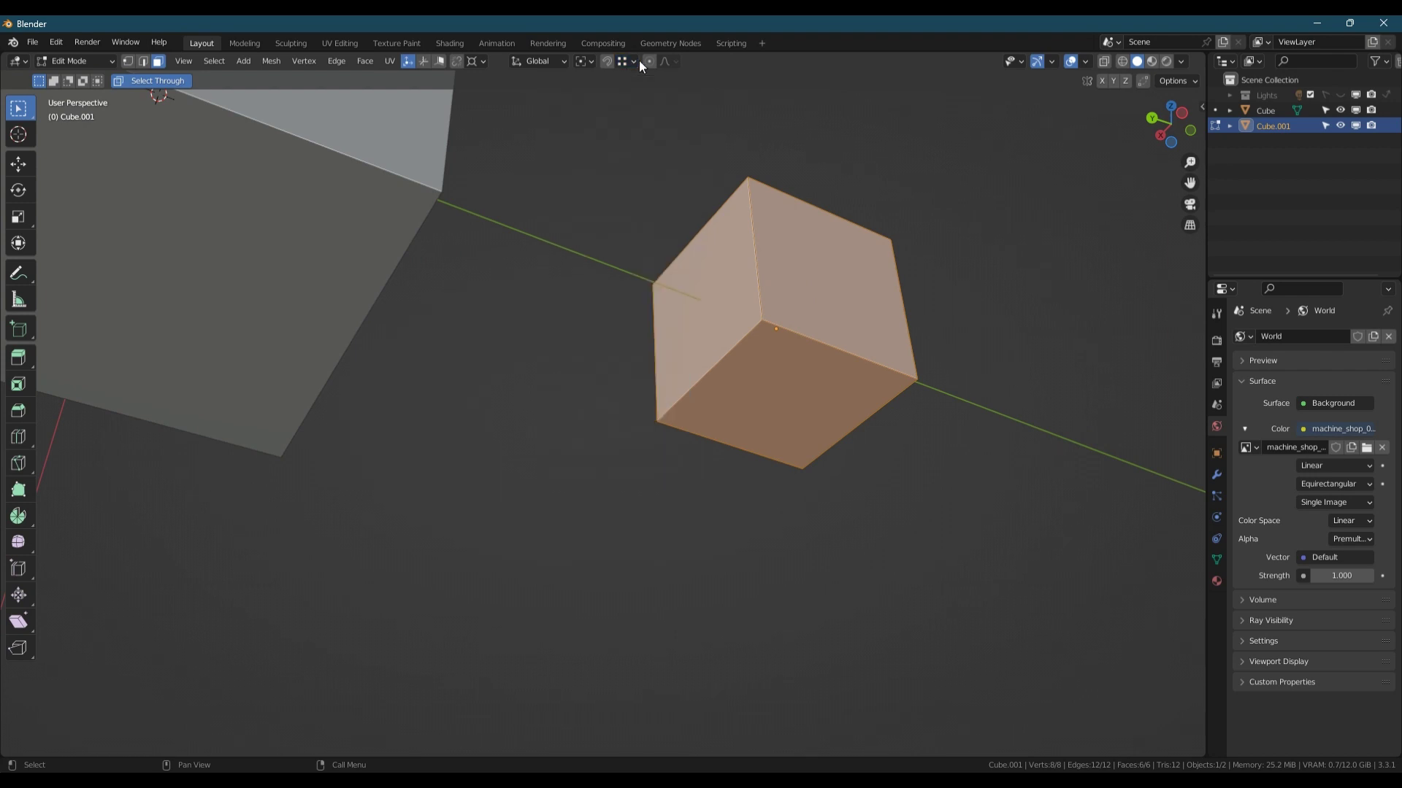
# Step: In vertex select mode, select three lower corner vertices, ending on the bottom one
pyautogui.press('1')
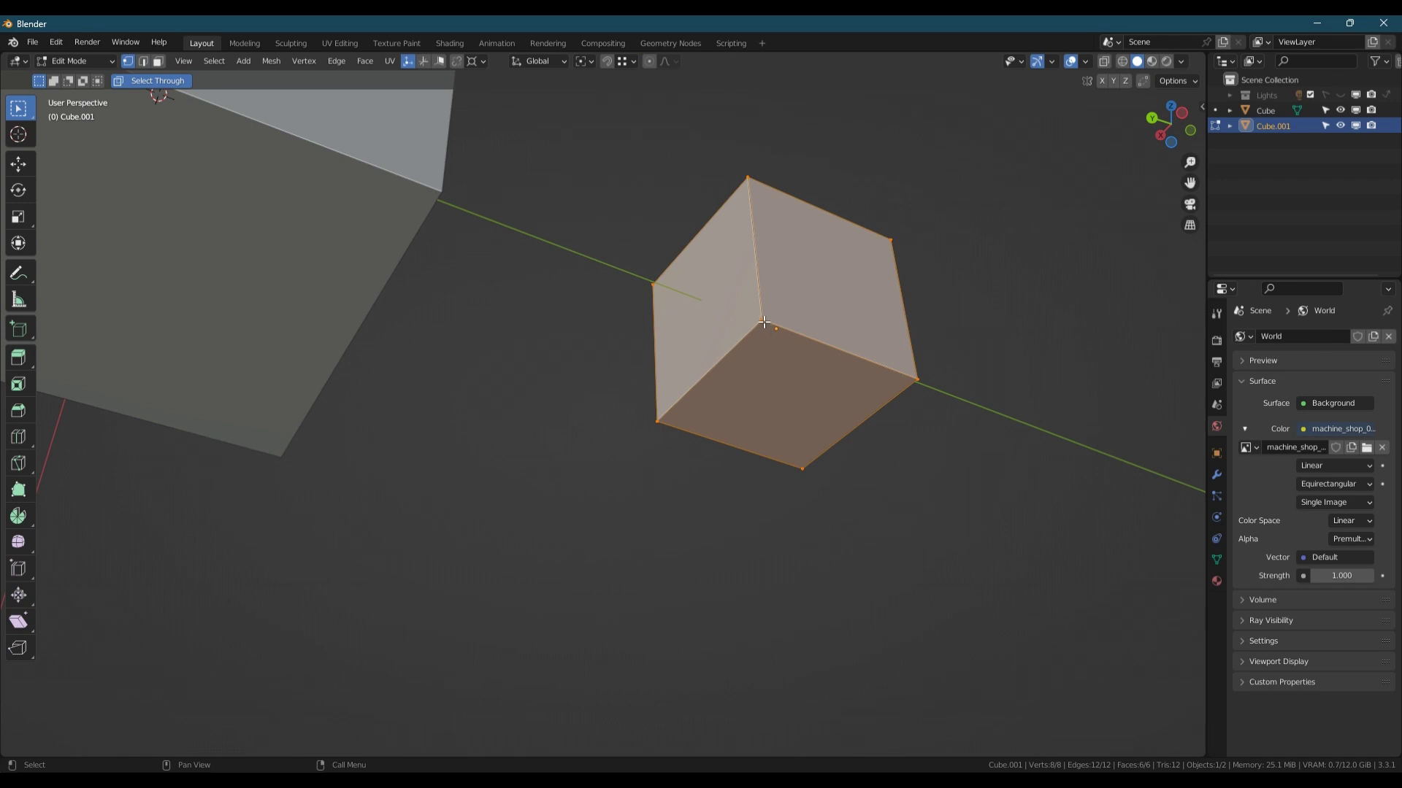
pyautogui.click(764, 322)
pyautogui.keyDown('shift'); pyautogui.click(917, 379); pyautogui.keyUp('shift')
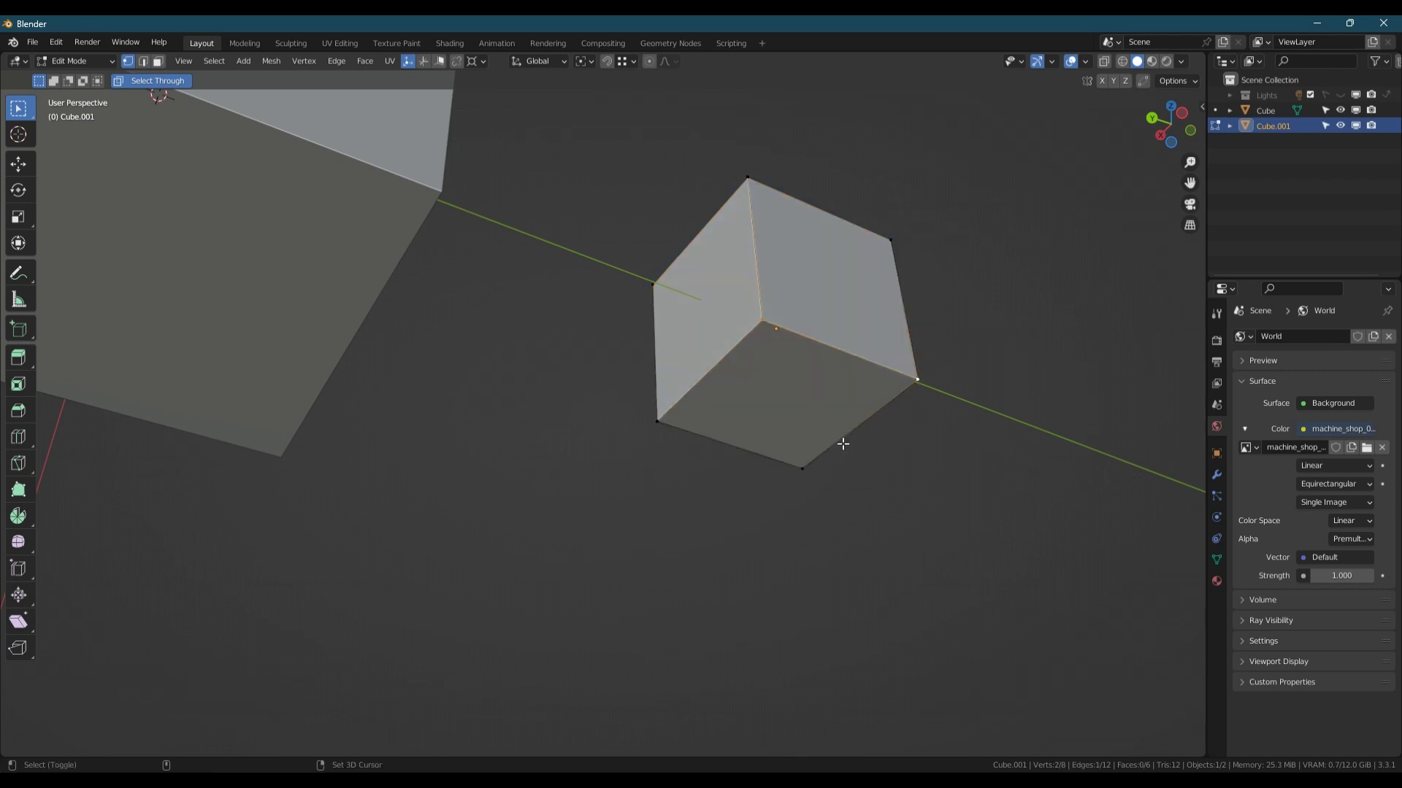
pyautogui.keyDown('shift'); pyautogui.click(809, 470); pyautogui.keyUp('shift')
# Step: Select the whole small cube mesh, then reselect the front corner vertex as the active one
pyautogui.press('a')
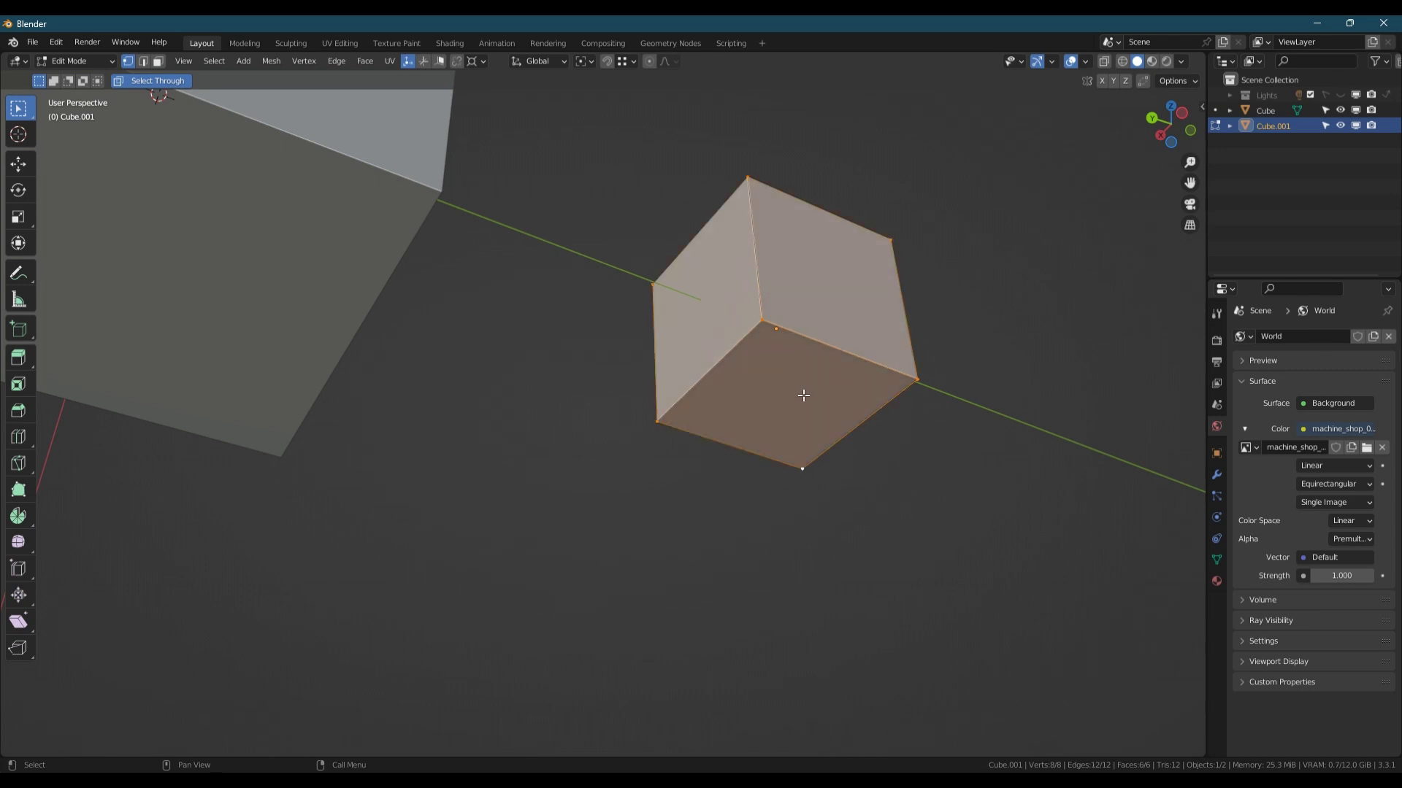
pyautogui.keyDown('shift'); pyautogui.click(761, 319); pyautogui.keyUp('shift')
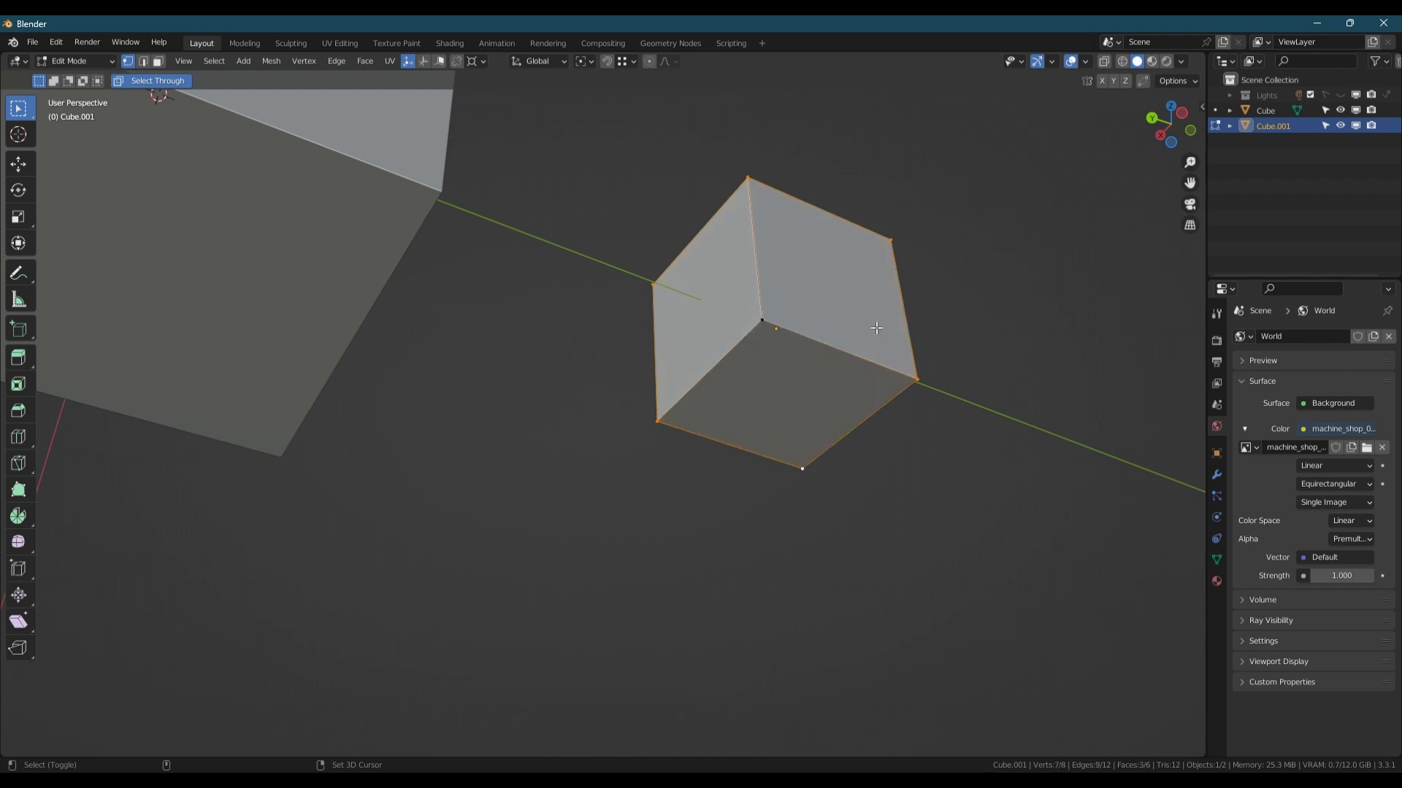
pyautogui.keyDown('shift'); pyautogui.click(762, 320); pyautogui.keyUp('shift')
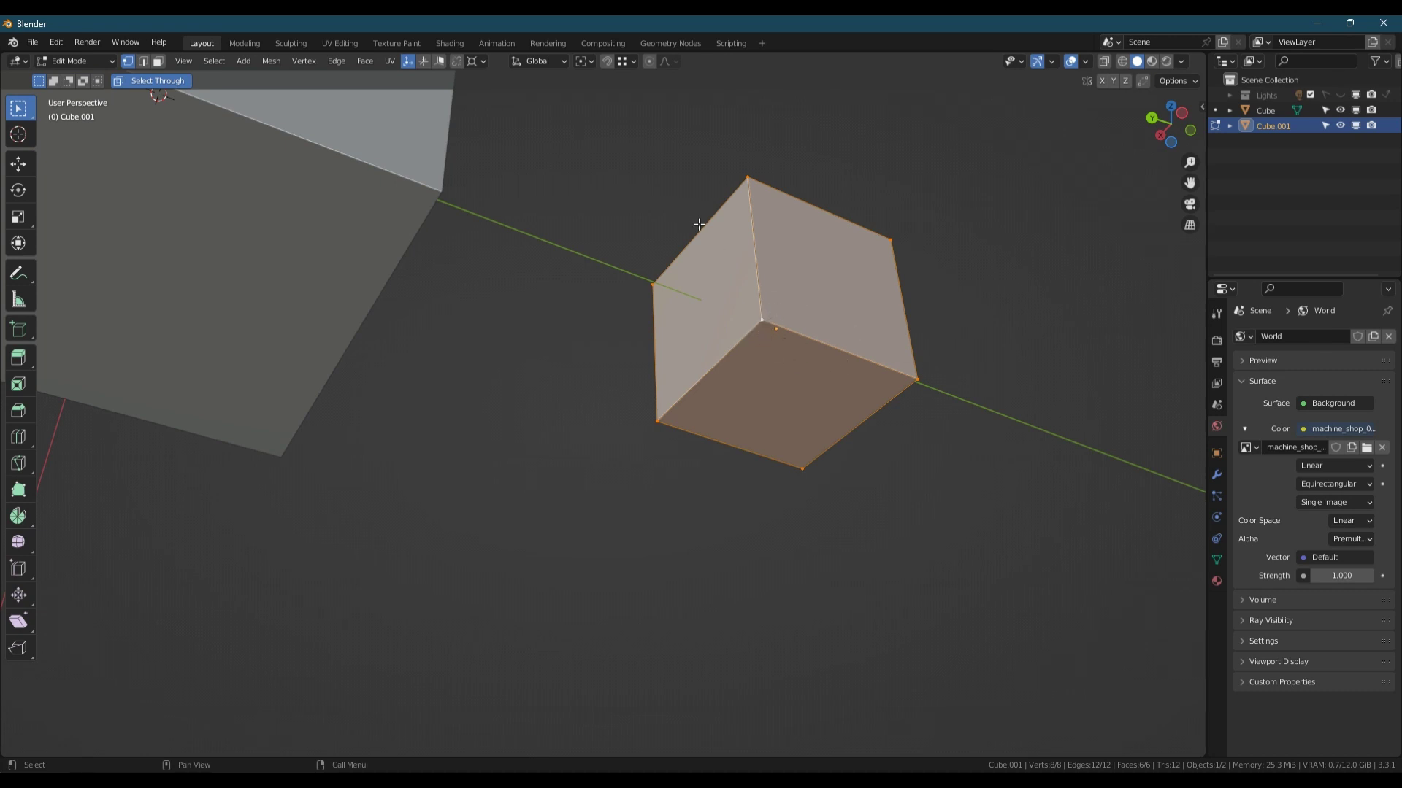
pyautogui.moveTo(644, 212); pyautogui.dragTo(814, 452, button='middle')
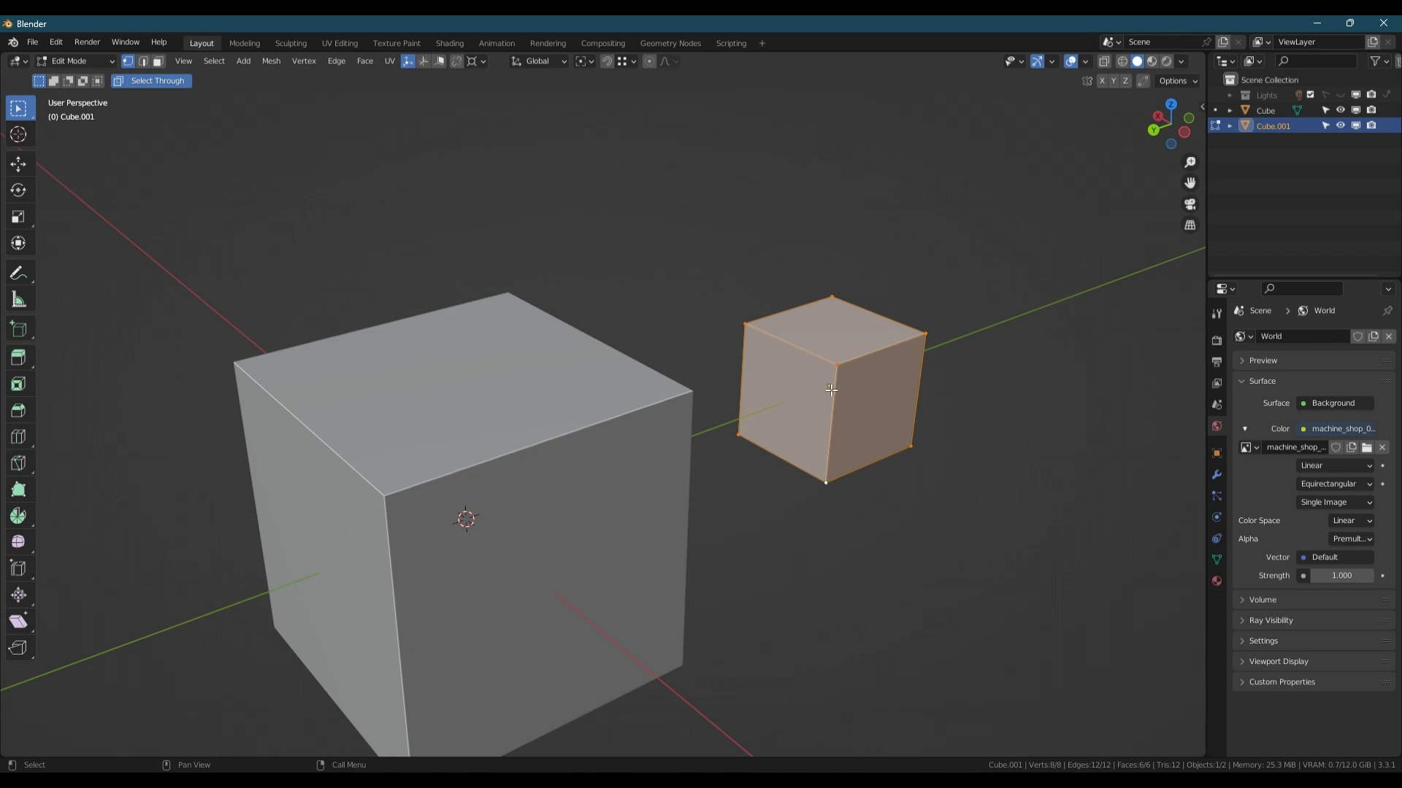
# Step: Raise the small cube's mesh 3.8167 m along Z, snapped to the large cube's top corner
pyautogui.press('g')
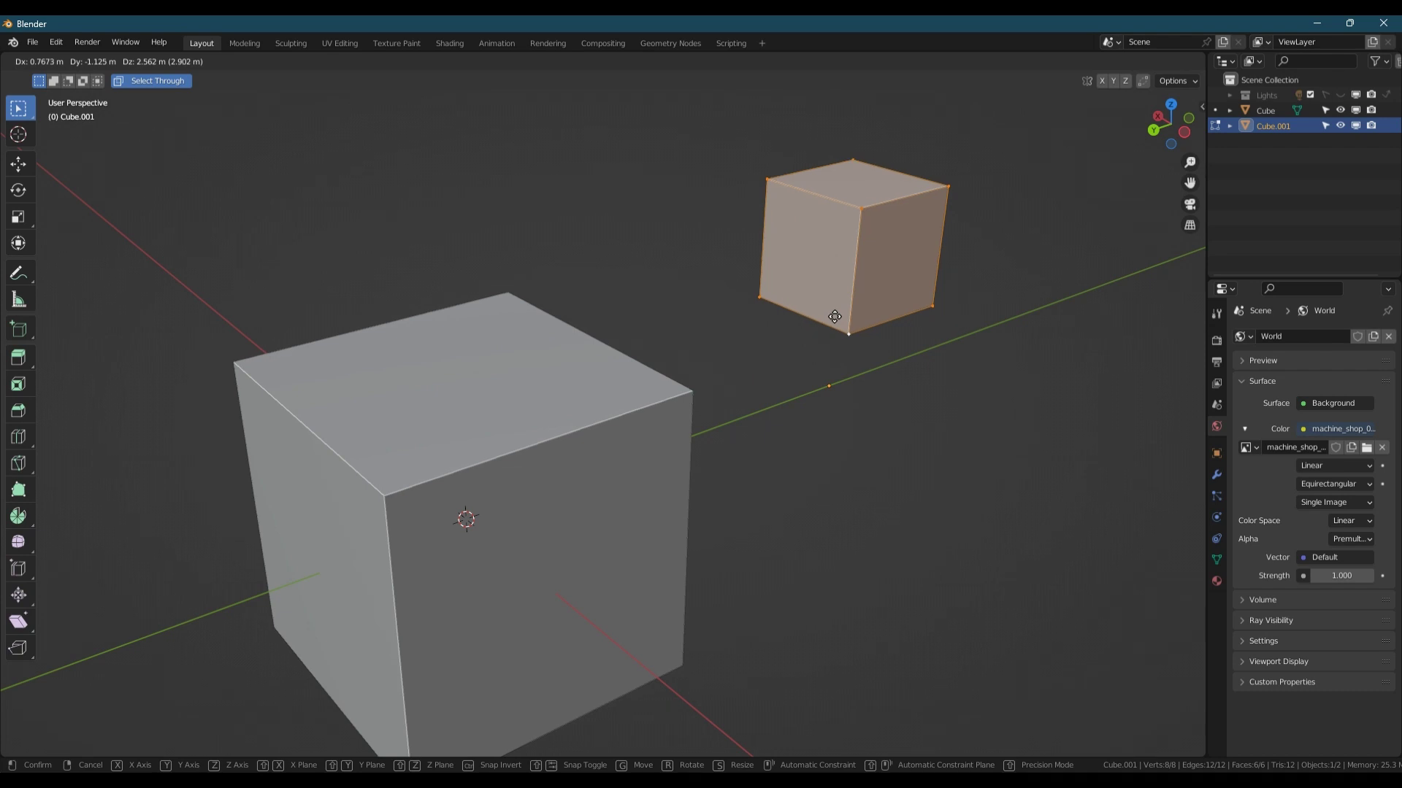
pyautogui.press('z')
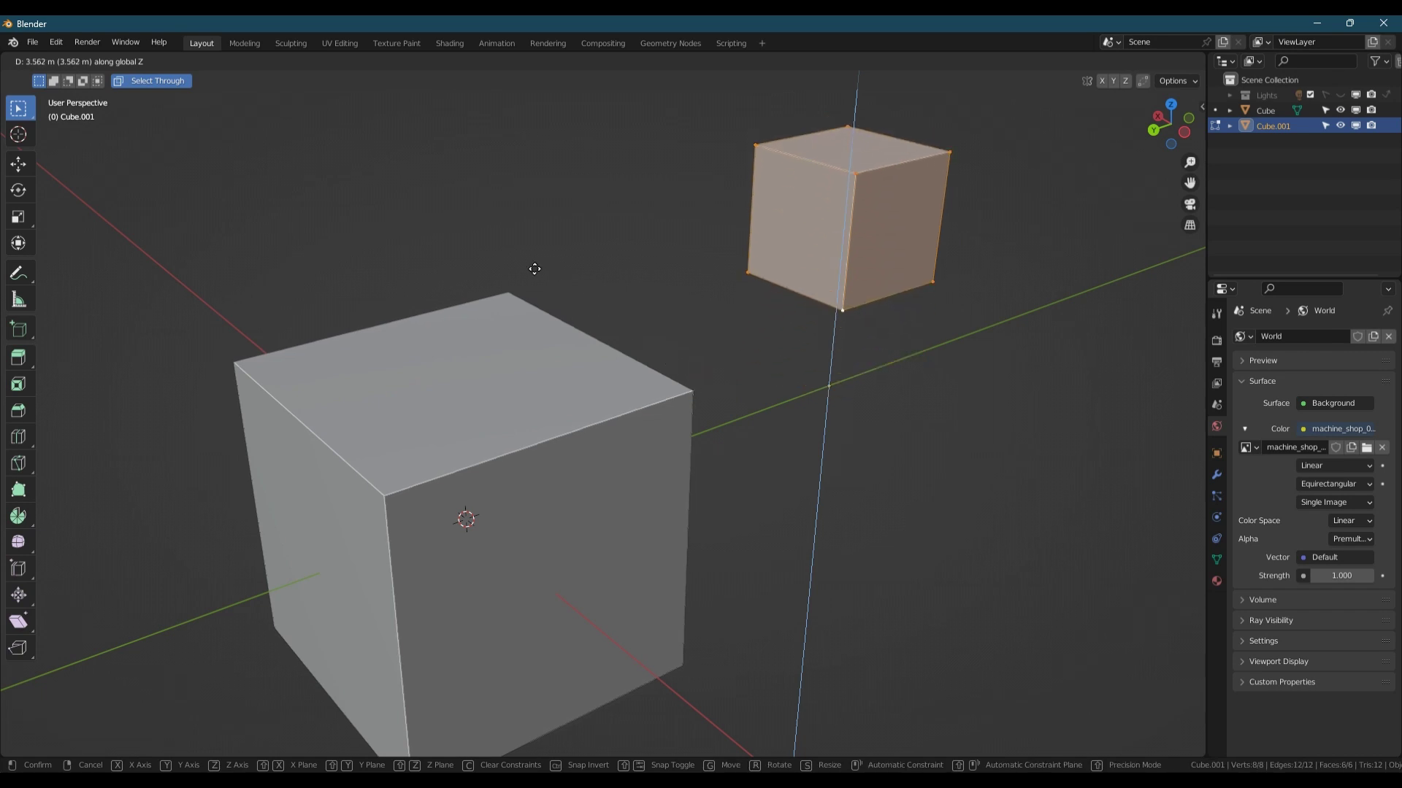
pyautogui.press('ctrl')
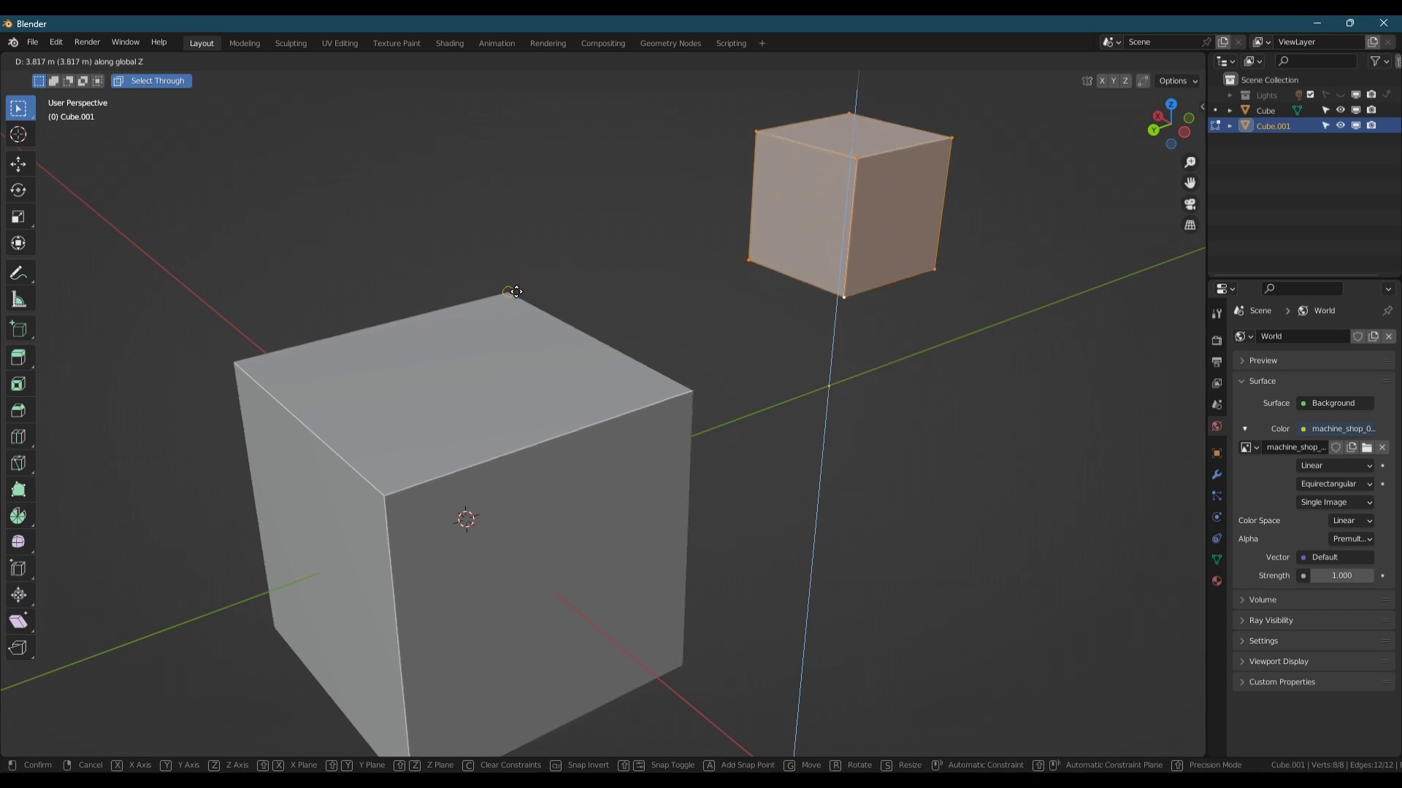
pyautogui.click(516, 291)
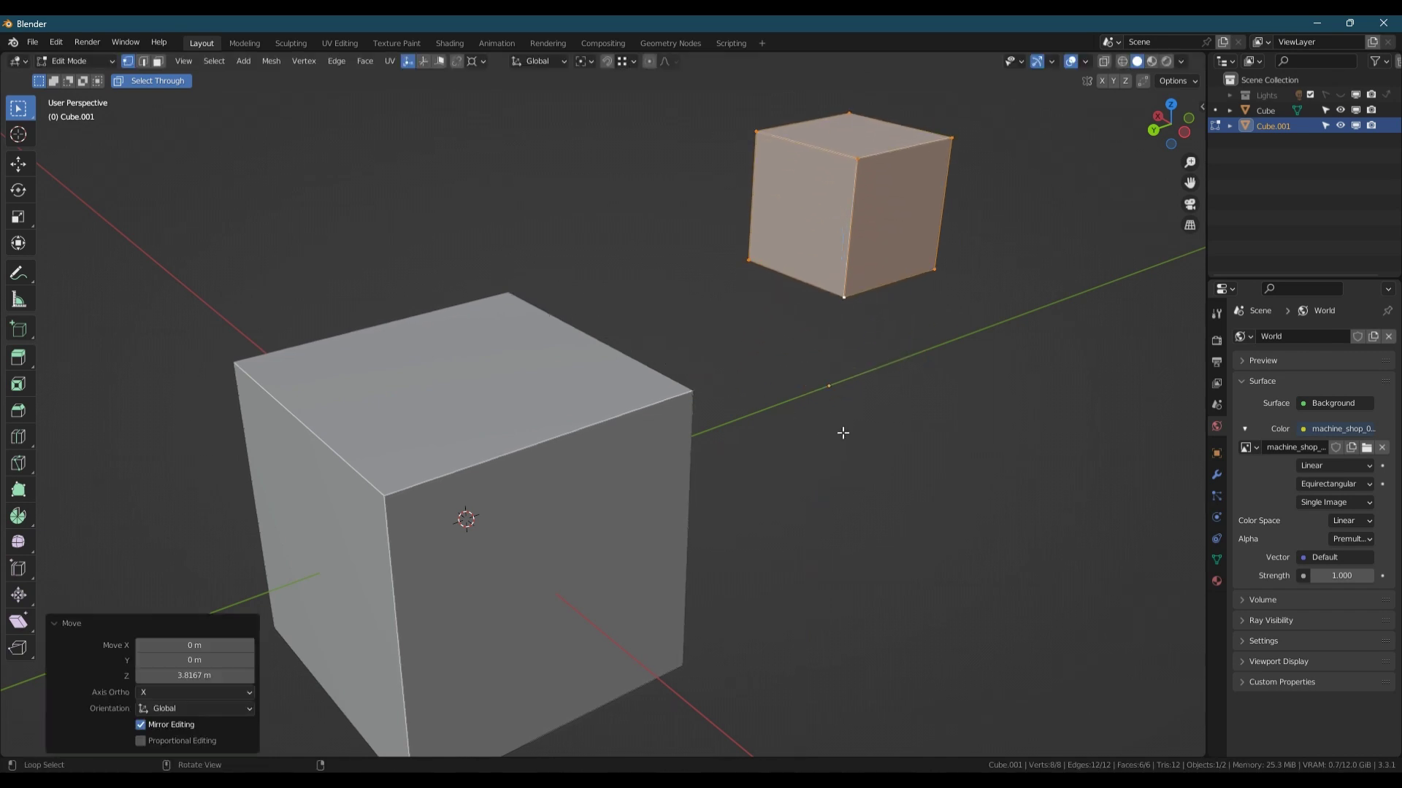
pyautogui.moveTo(838, 432); pyautogui.dragTo(548, 241, button='middle')
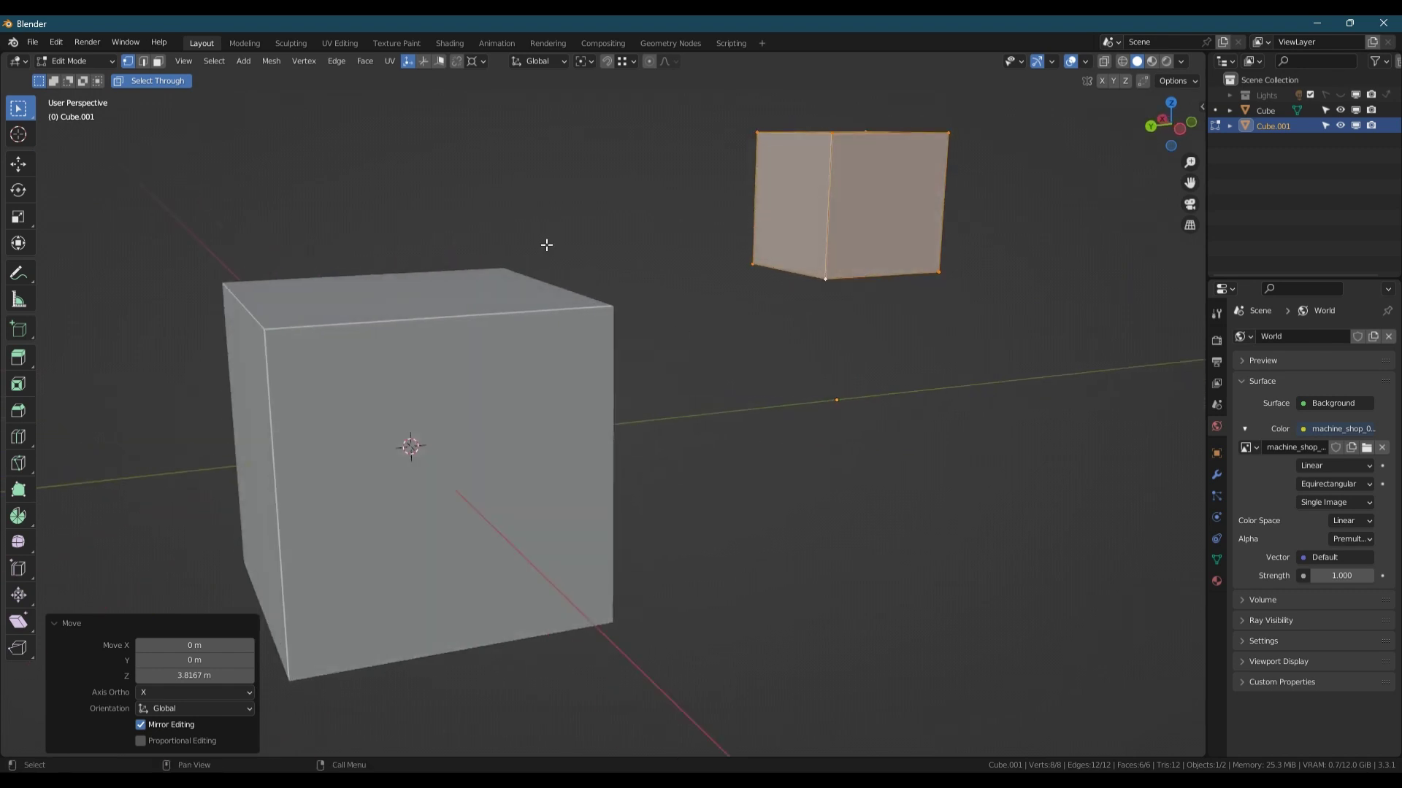
pyautogui.moveTo(492, 341); pyautogui.dragTo(583, 368, button='middle')
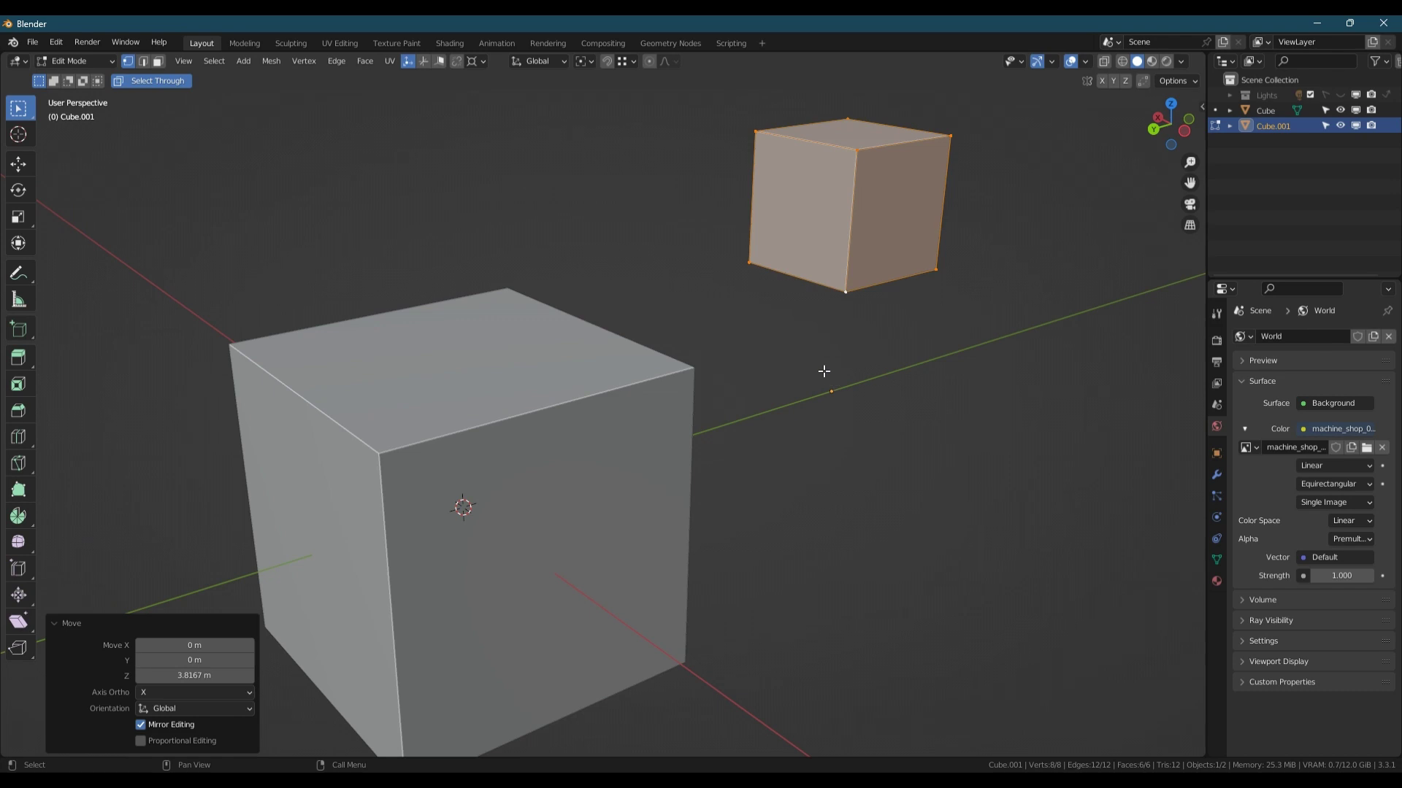
# Step: Check the Options menu and select only the small cube's bottom face
pyautogui.click(1194, 80)
pyautogui.moveTo(918, 248); pyautogui.dragTo(890, 205, button='middle')
pyautogui.click(860, 260)
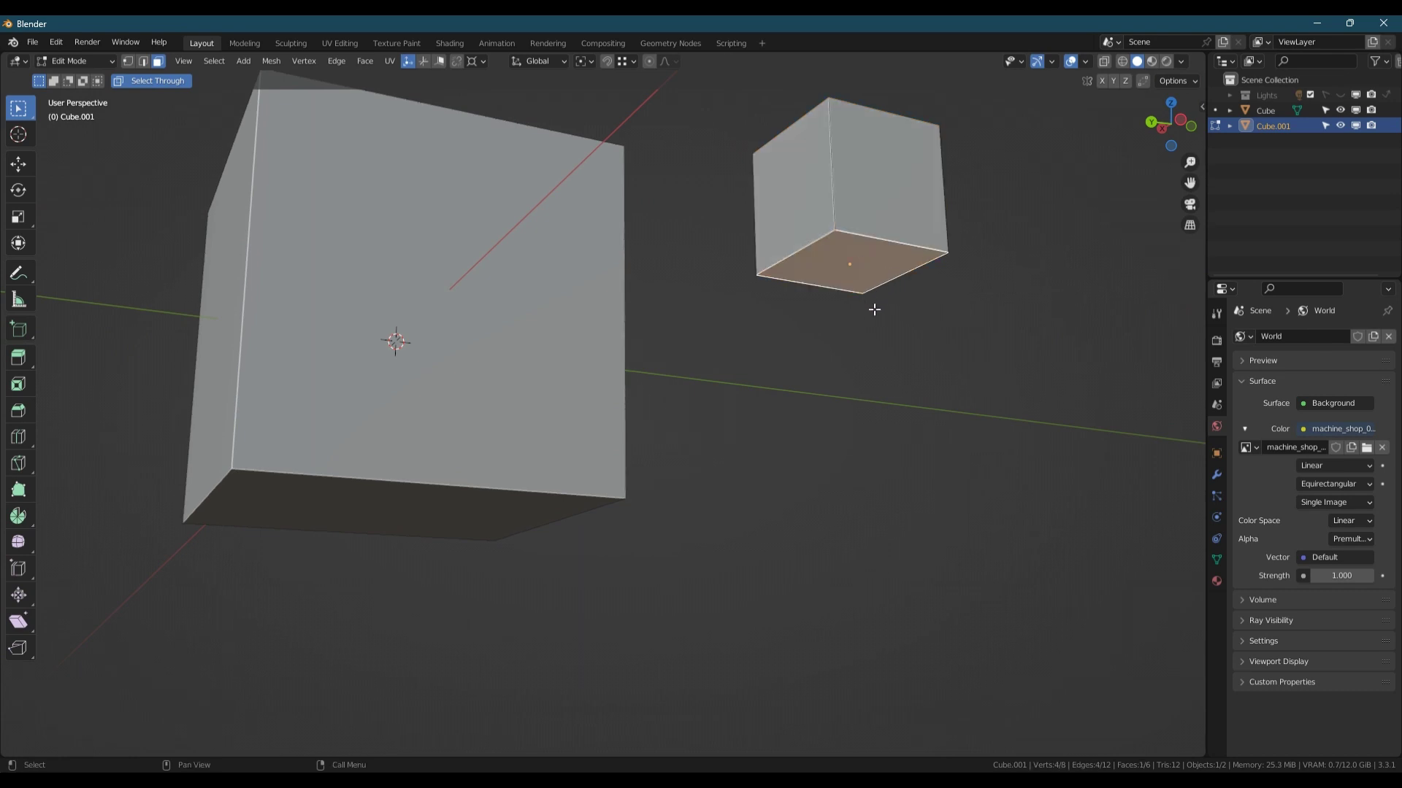
pyautogui.moveTo(857, 268); pyautogui.dragTo(875, 327, button='middle')
# Step: In Object Mode, slide the small cube along Y, then horizontally onto the large cube's top
pyautogui.press('Tab')
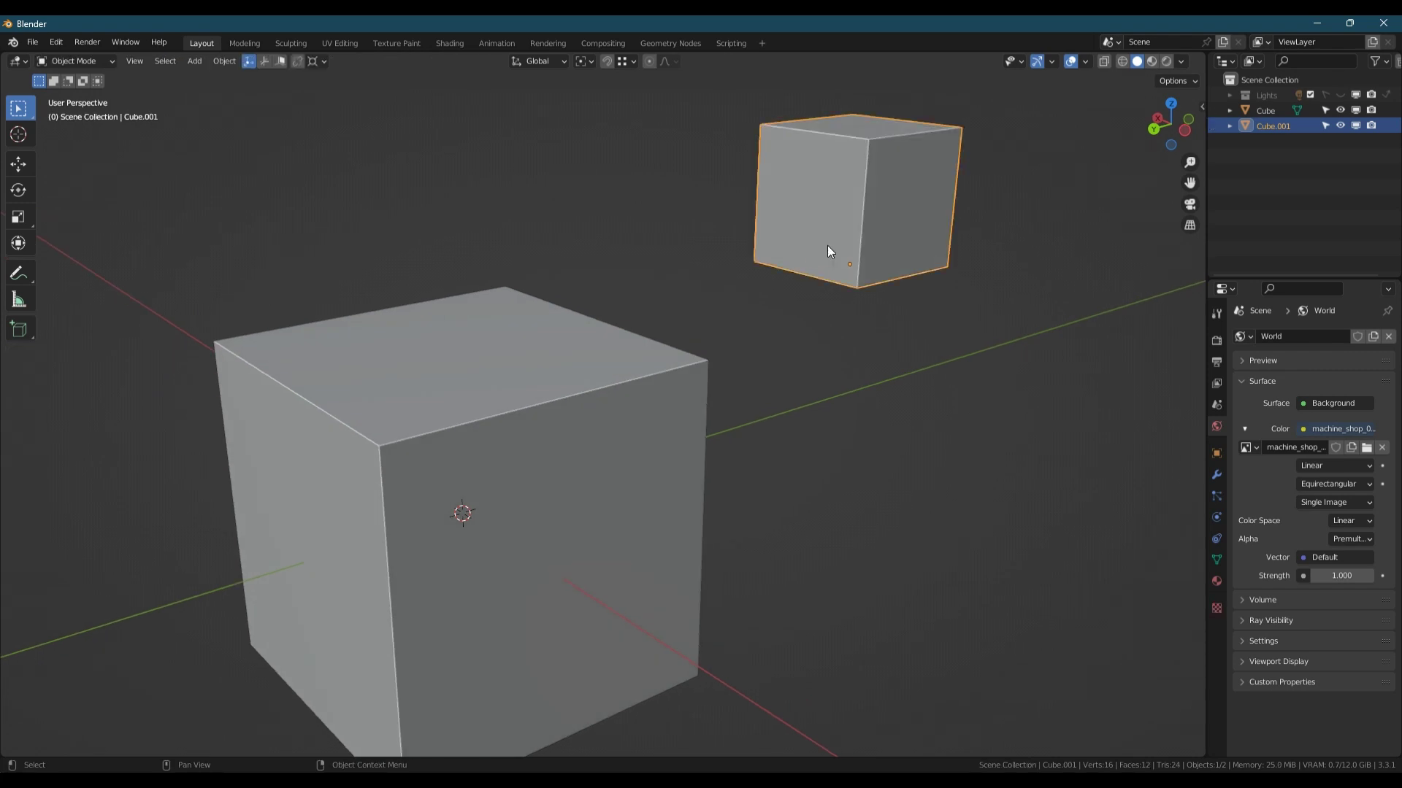
pyautogui.moveTo(827, 245)
pyautogui.mouseDown(button='middle')
pyautogui.moveTo(816, 270)
pyautogui.moveTo(845, 245)
pyautogui.mouseUp(button='middle')
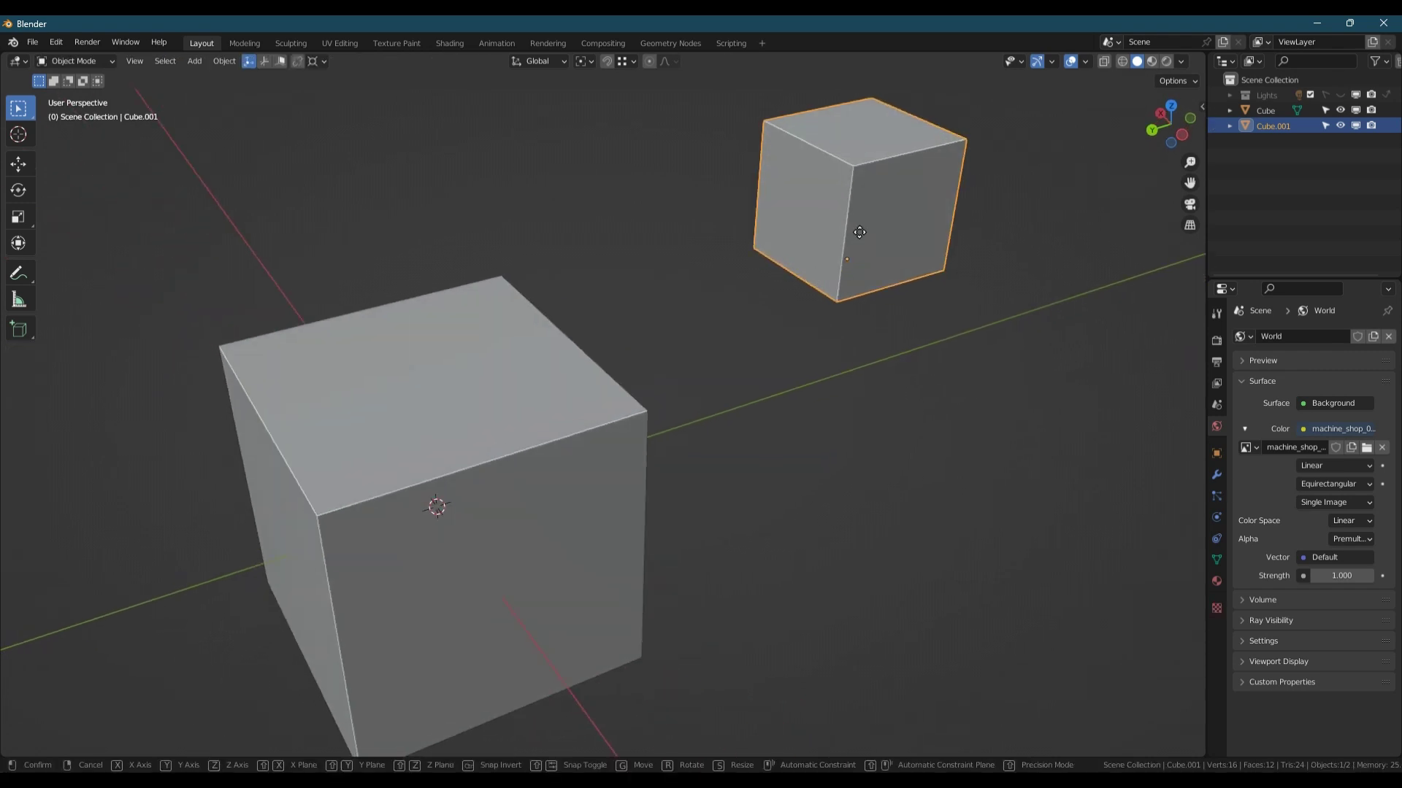
pyautogui.press('g')
pyautogui.press('y')
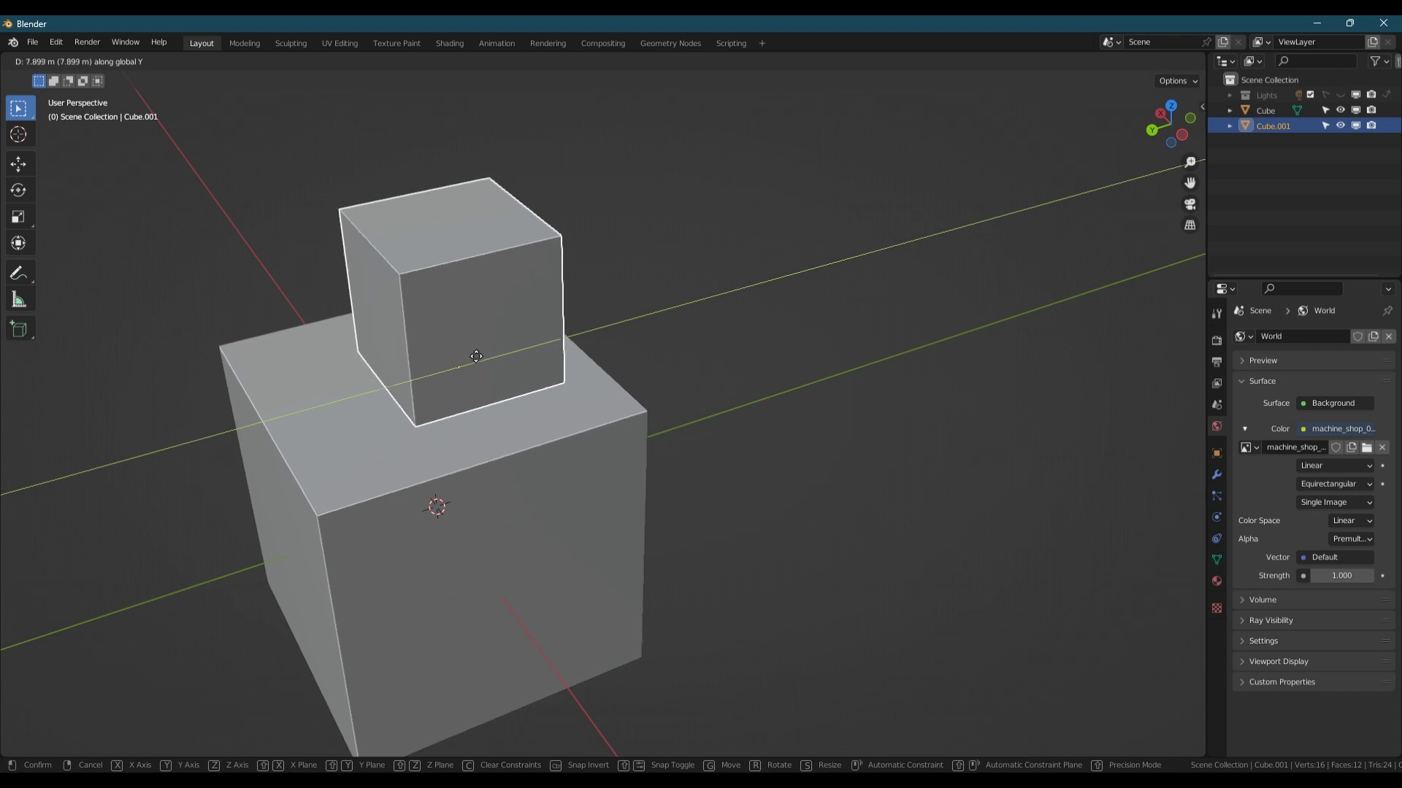
pyautogui.click(772, 314)
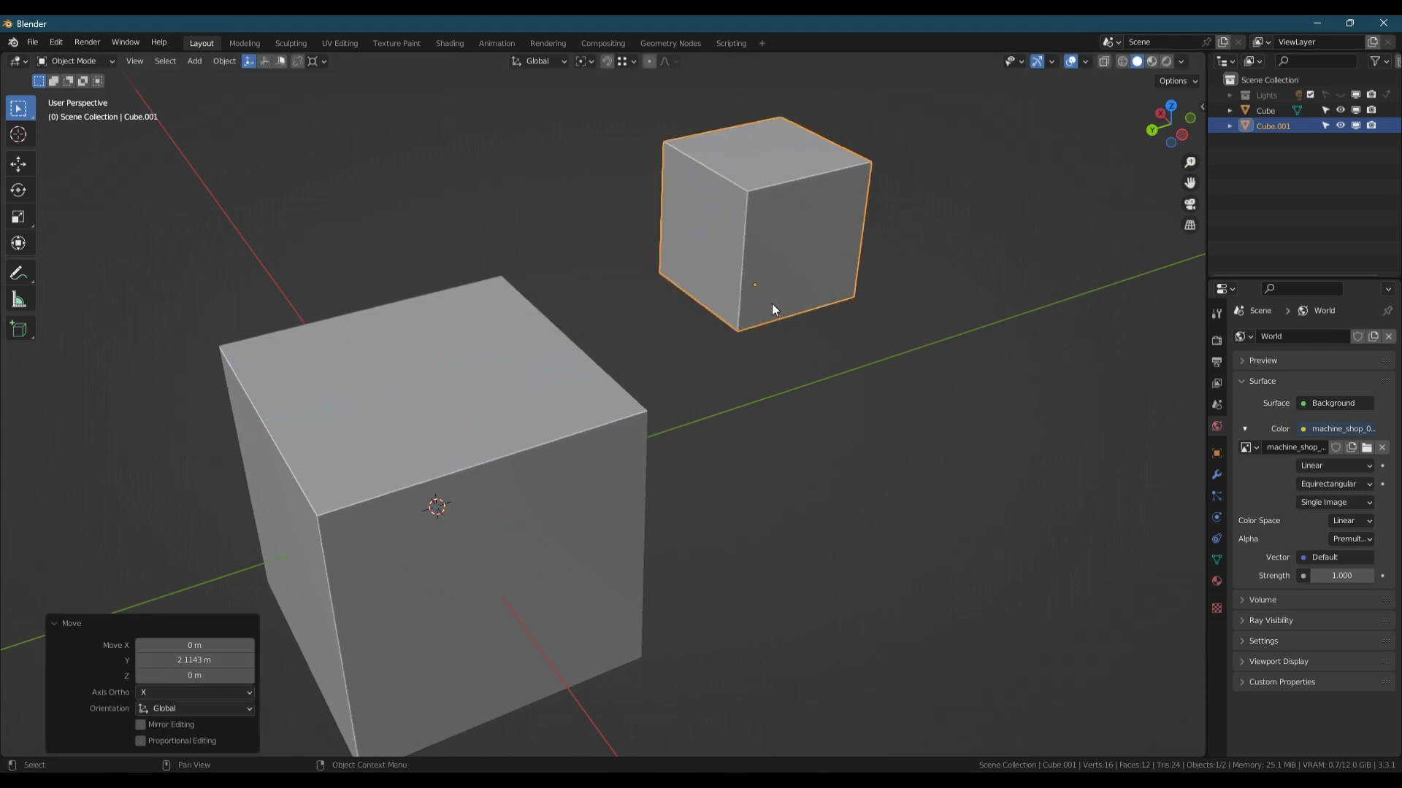
pyautogui.press('g')
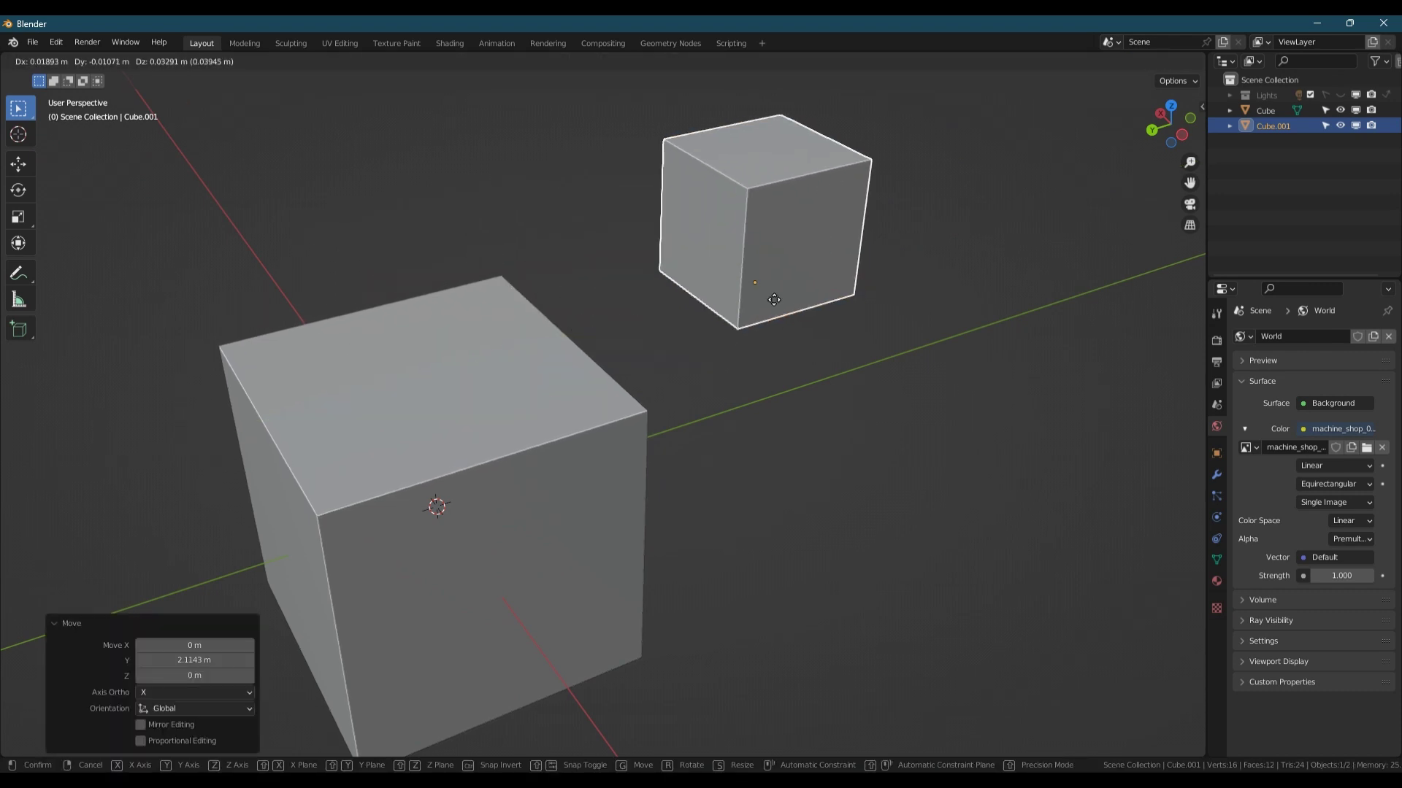
pyautogui.hotkey('shift', 'z')
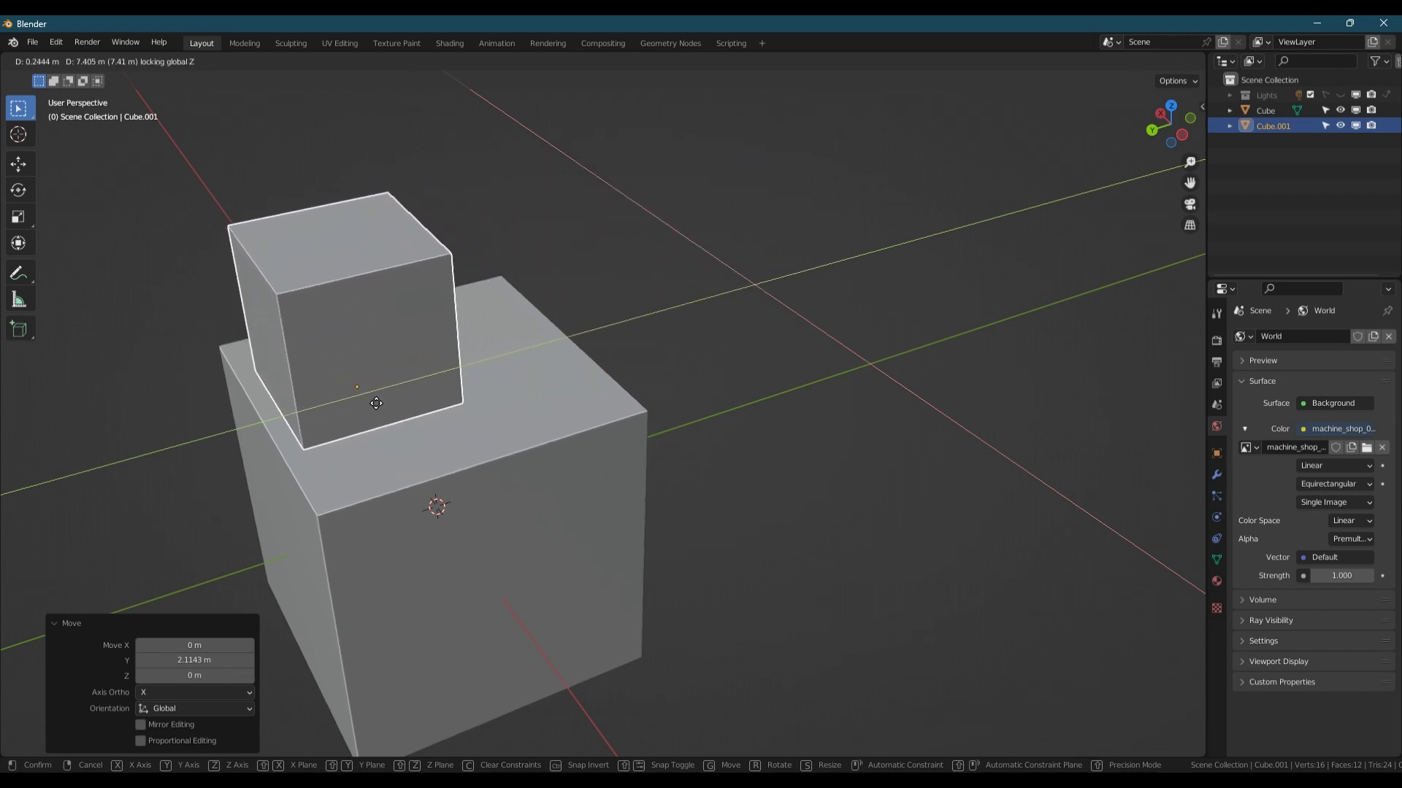
pyautogui.click(409, 411)
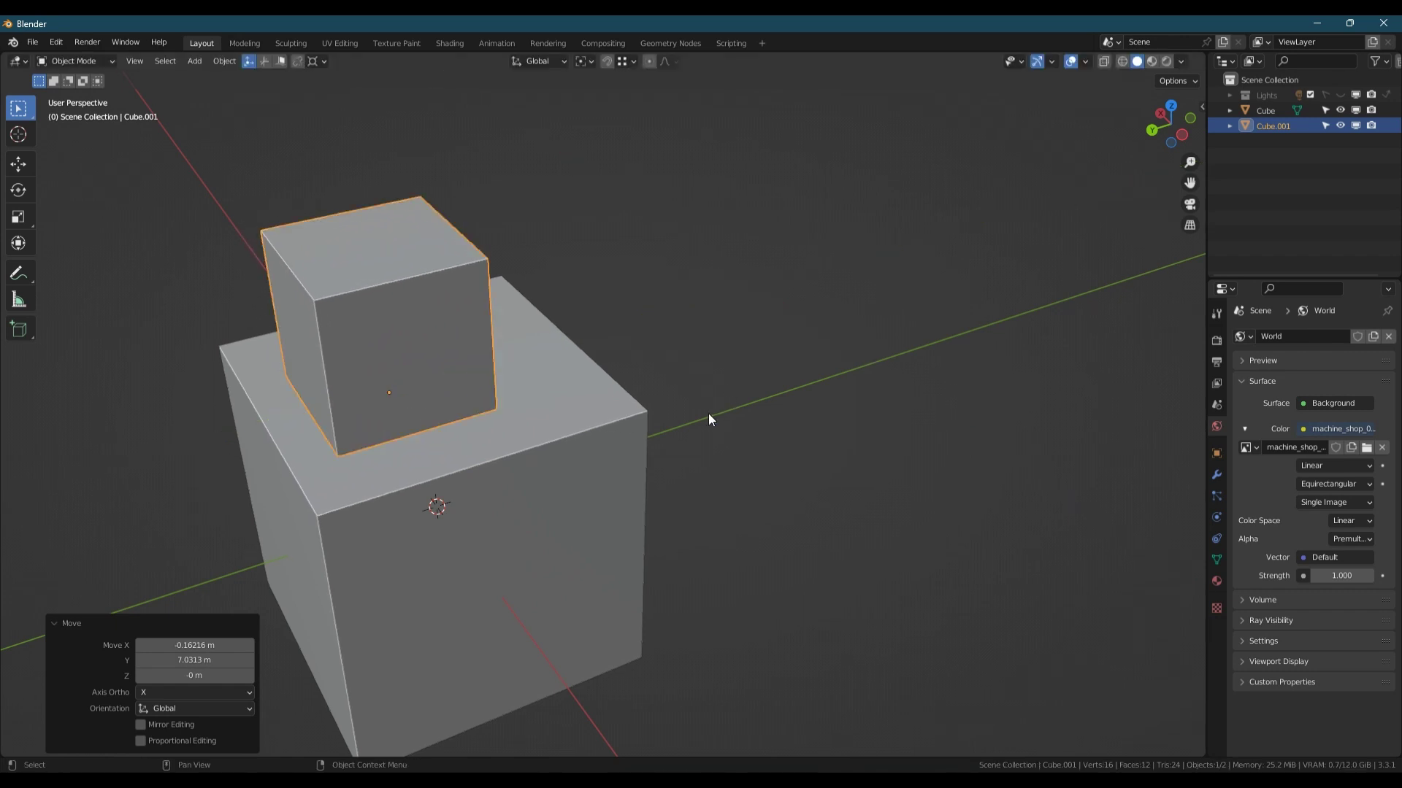
# Step: Rotate the small cube 17.1° about the Z axis on the large cube
pyautogui.press('r')
pyautogui.press('z')
pyautogui.click(675, 323)
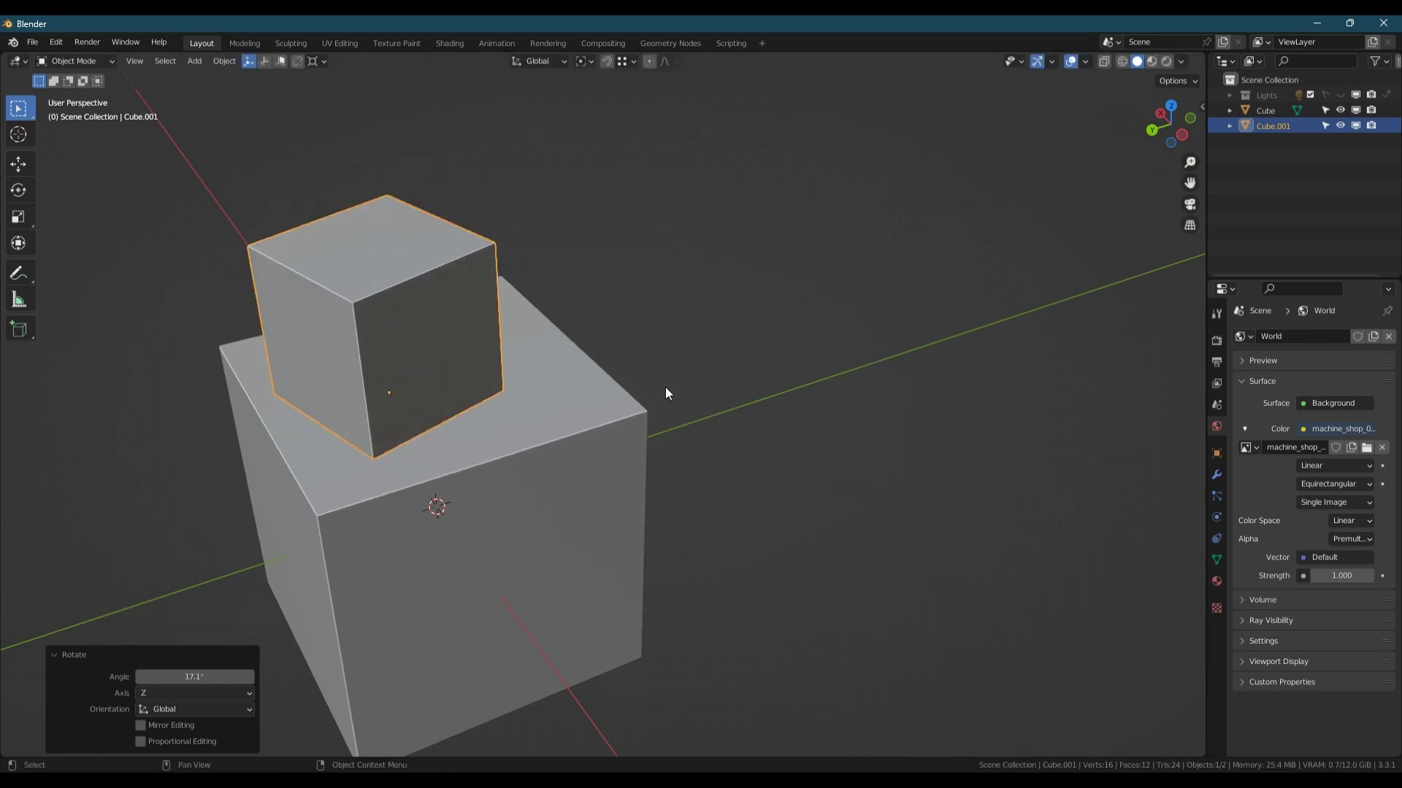
pyautogui.moveTo(666, 393); pyautogui.dragTo(382, 398, button='middle')
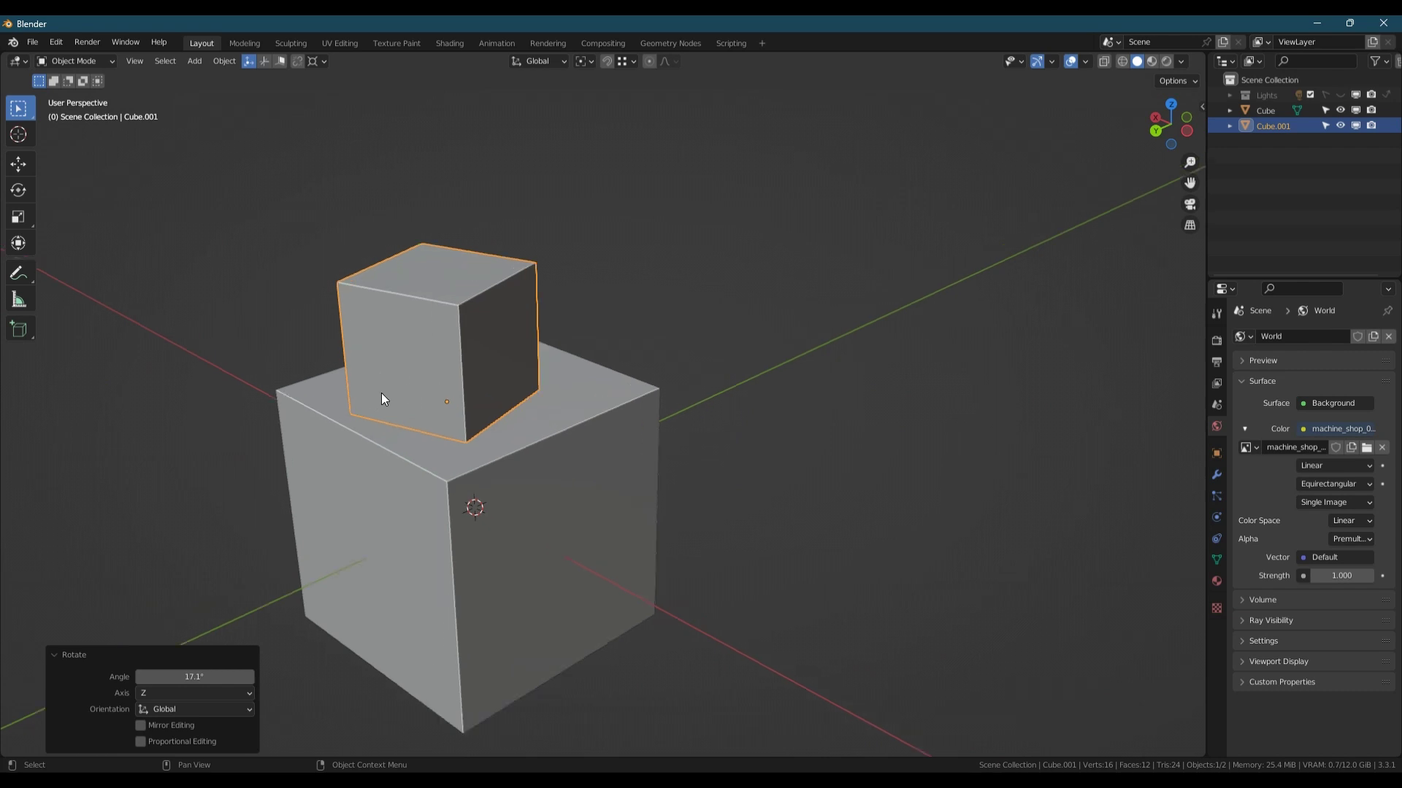
pyautogui.scroll(2, 381, 399)
pyautogui.moveTo(624, 413); pyautogui.dragTo(713, 410, button='middle')
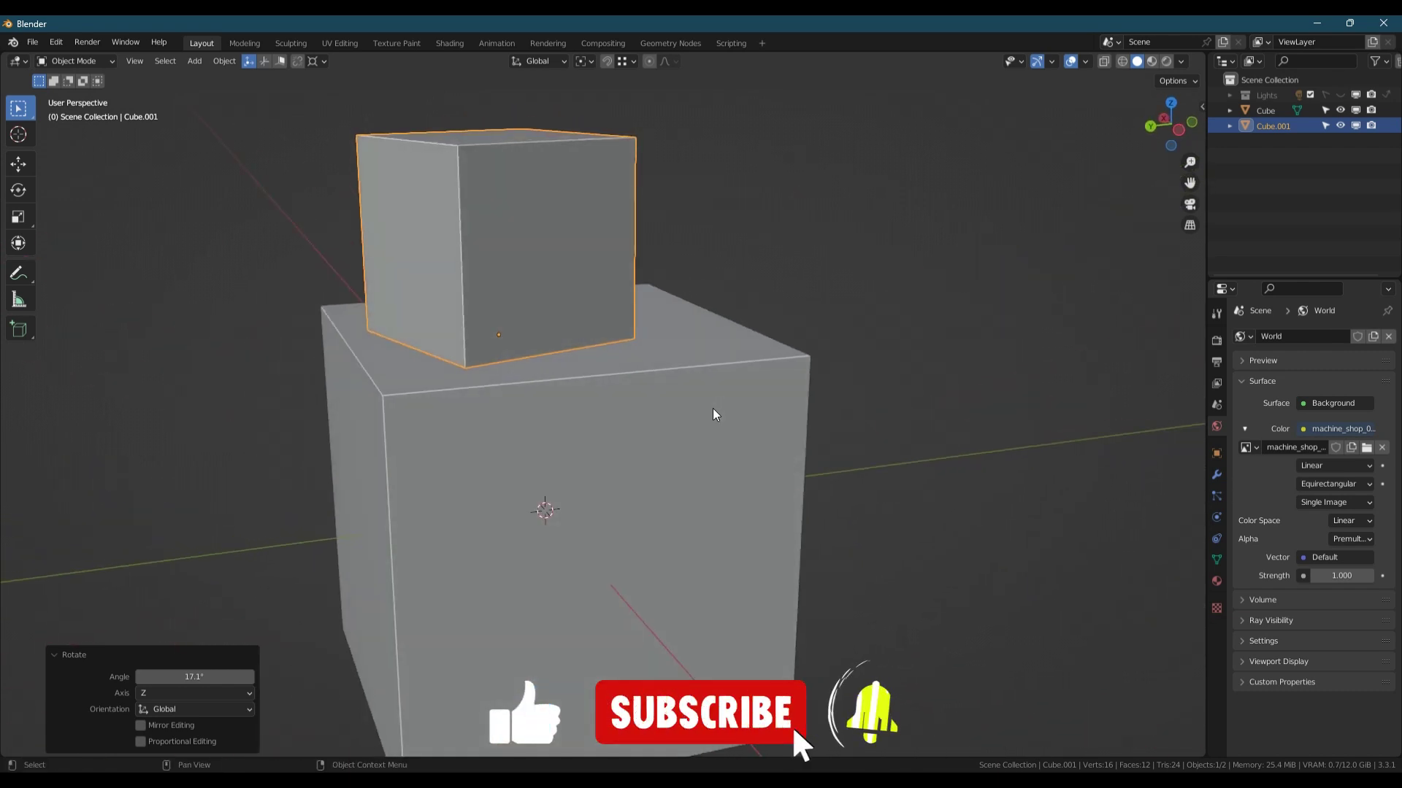